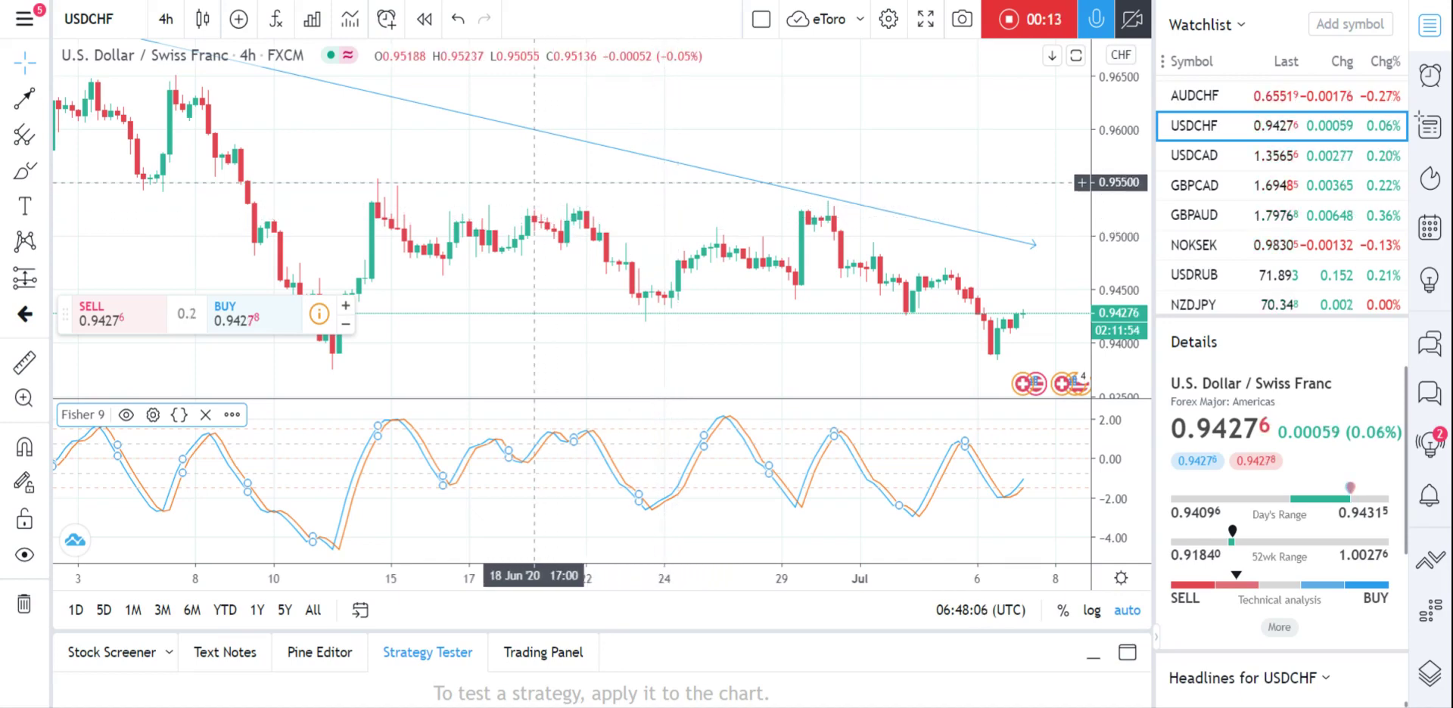
# Remove the existing Fisher indicator from the USDCHF chart and add the built-in Fisher Transform indicator again.
pyautogui.scroll(-1, 534, 181)
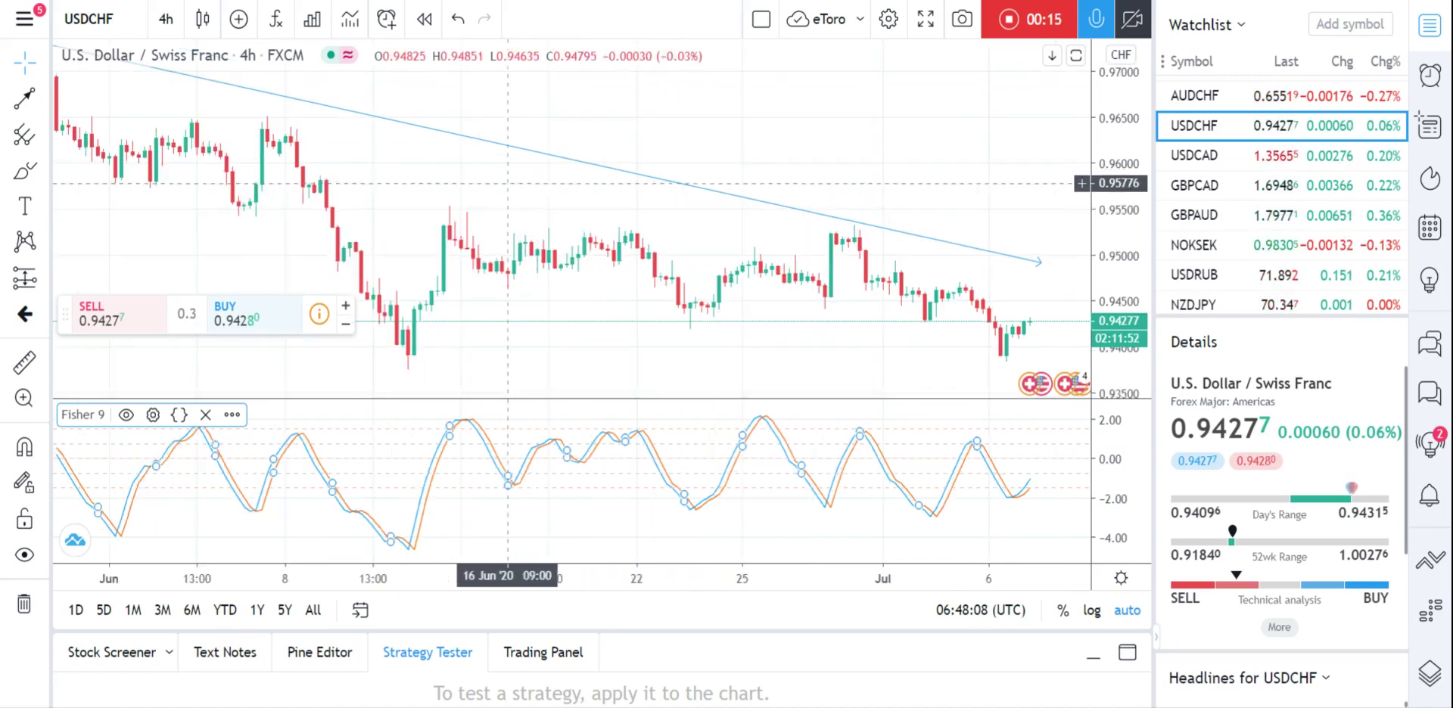
pyautogui.click(205, 416)
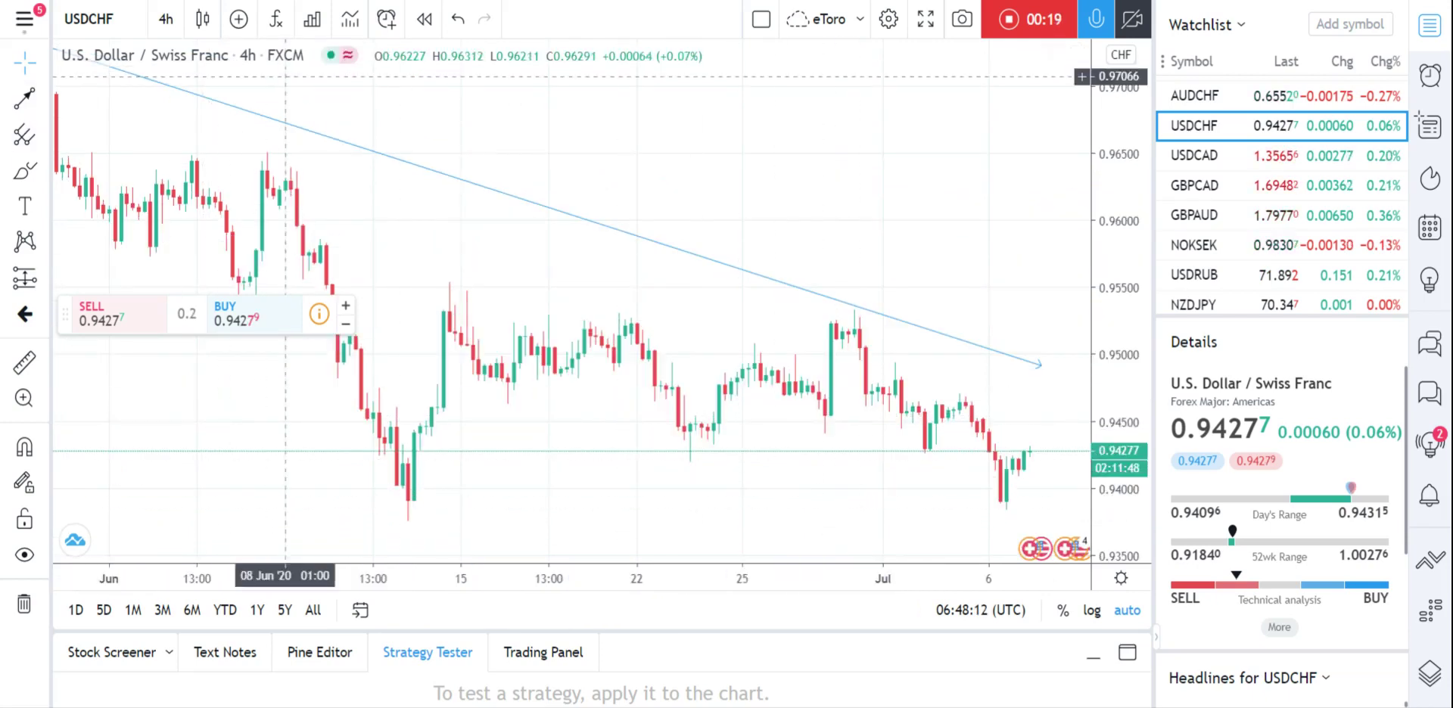
pyautogui.click(276, 19)
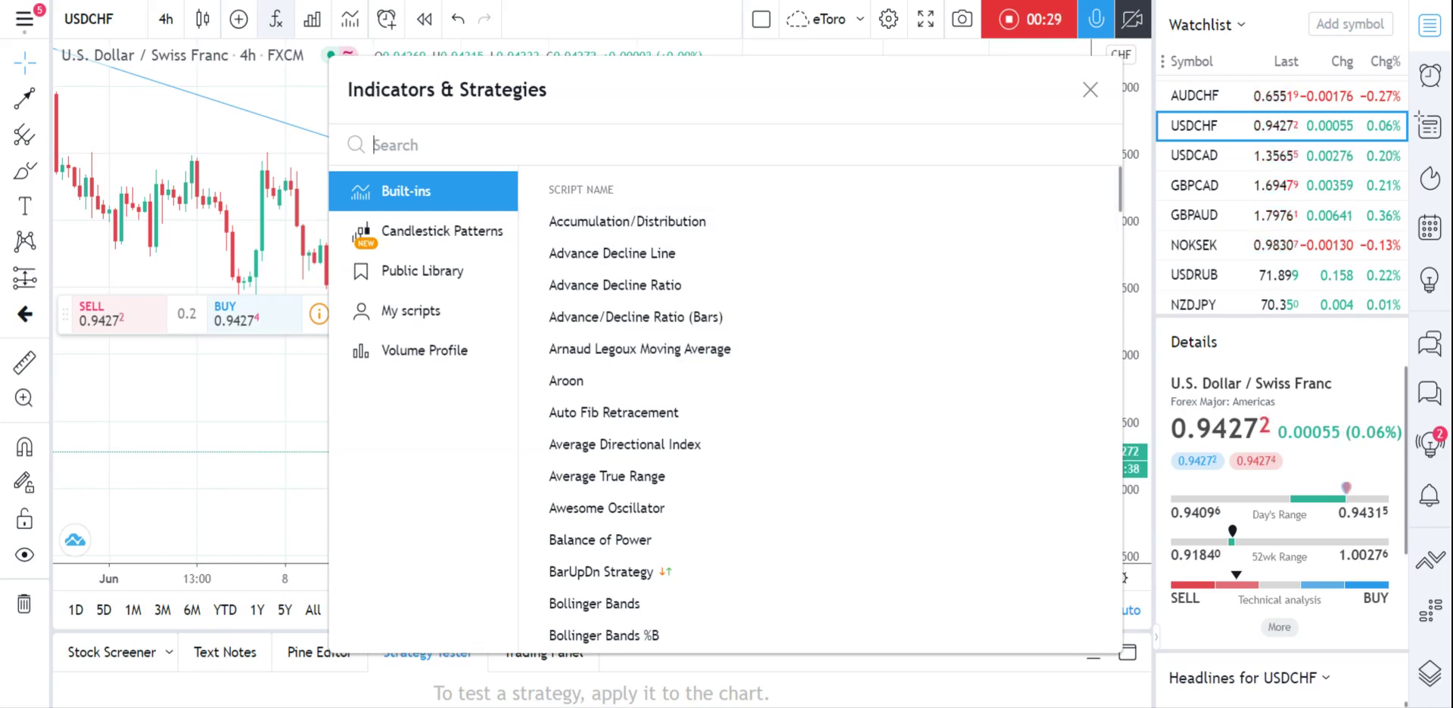
pyautogui.write('fishe')
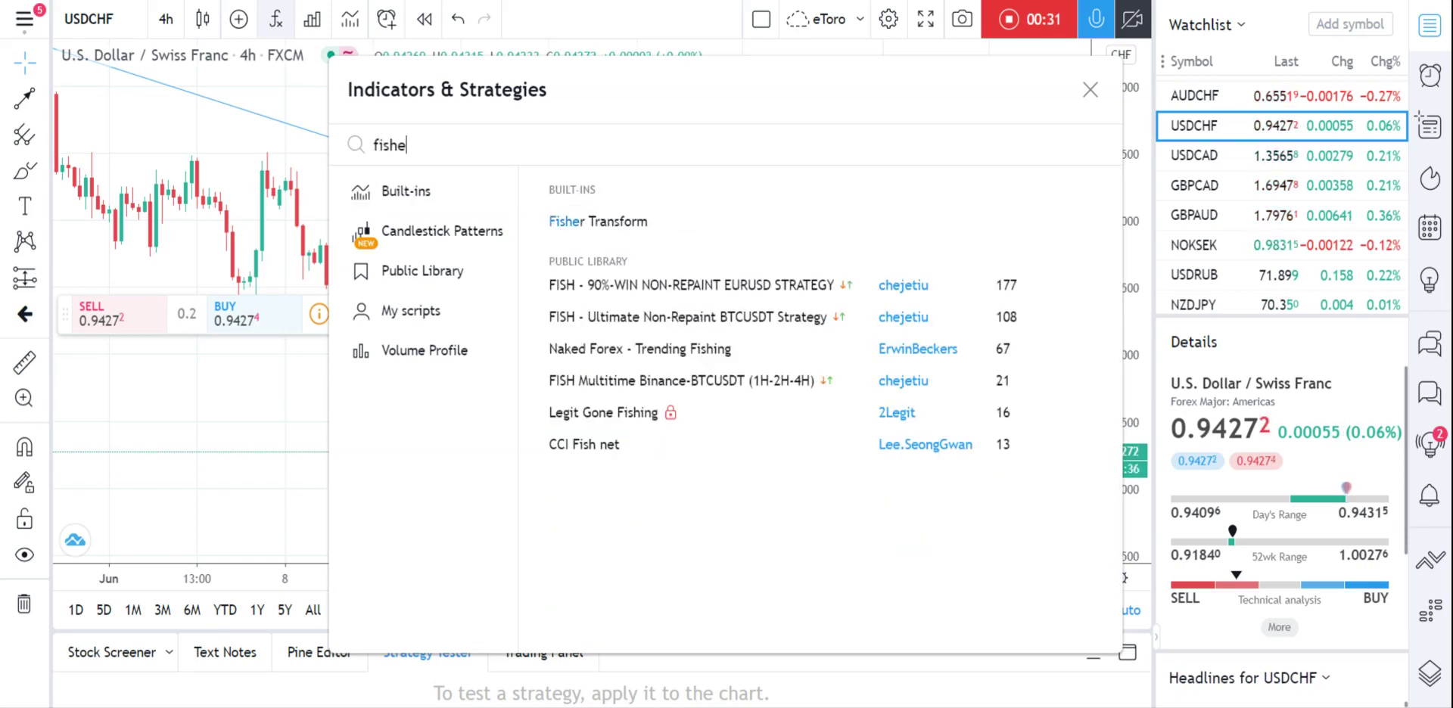
pyautogui.click(619, 224)
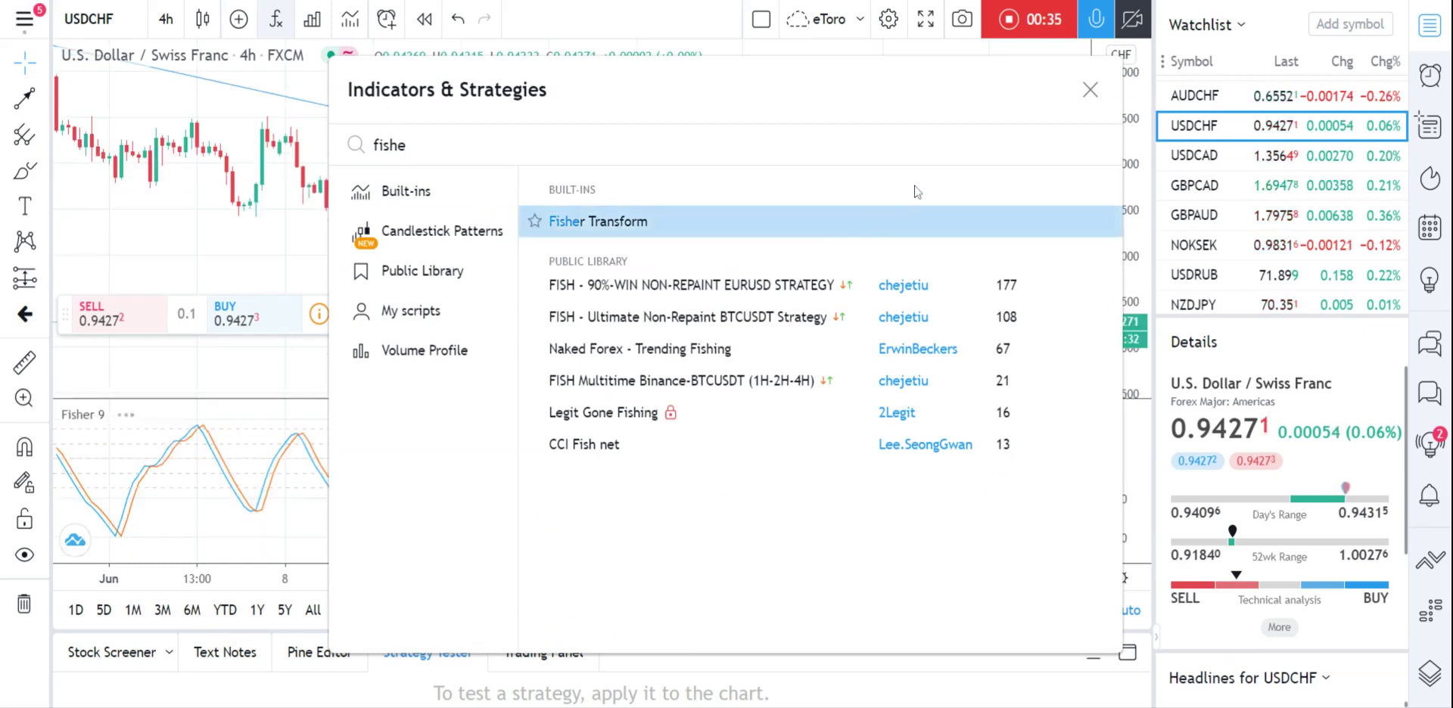
pyautogui.click(1095, 94)
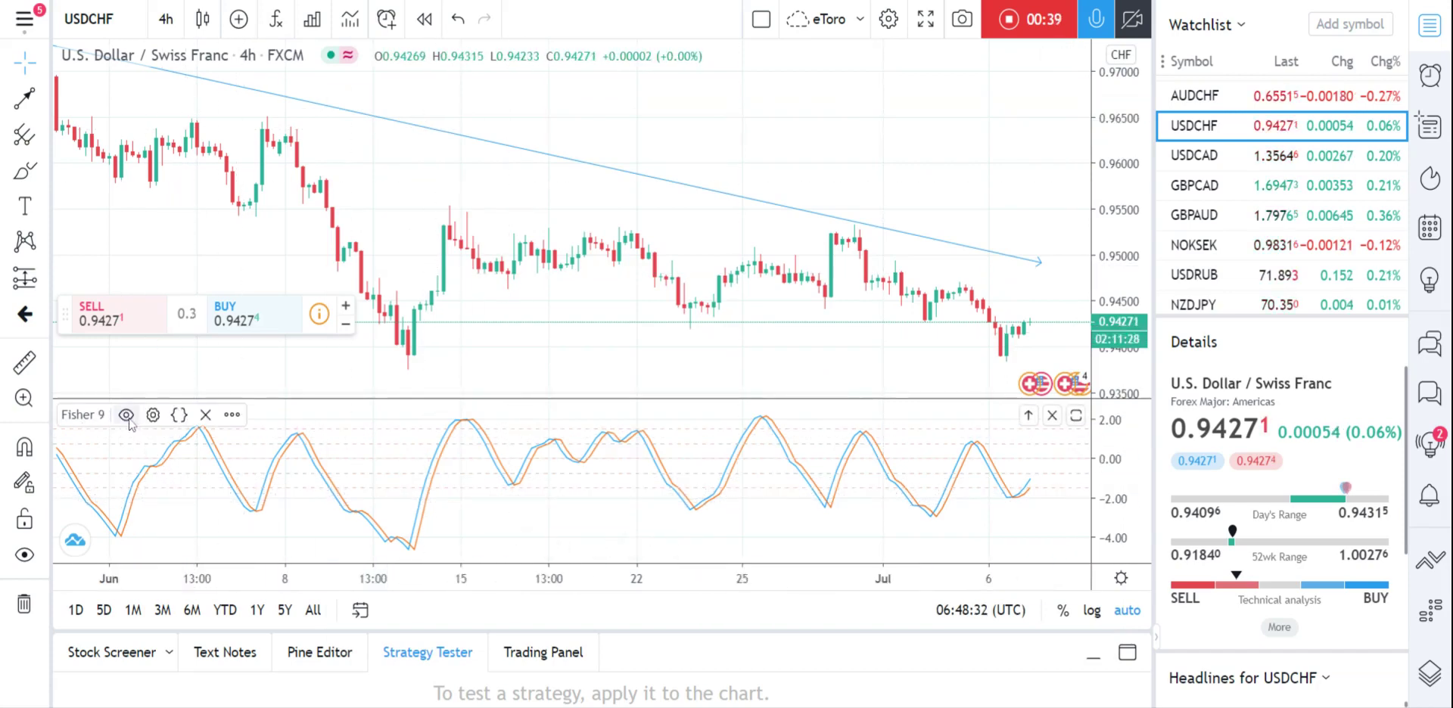
# Review the Fisher indicator's input and style settings and accept them without changes.
pyautogui.click(153, 416)
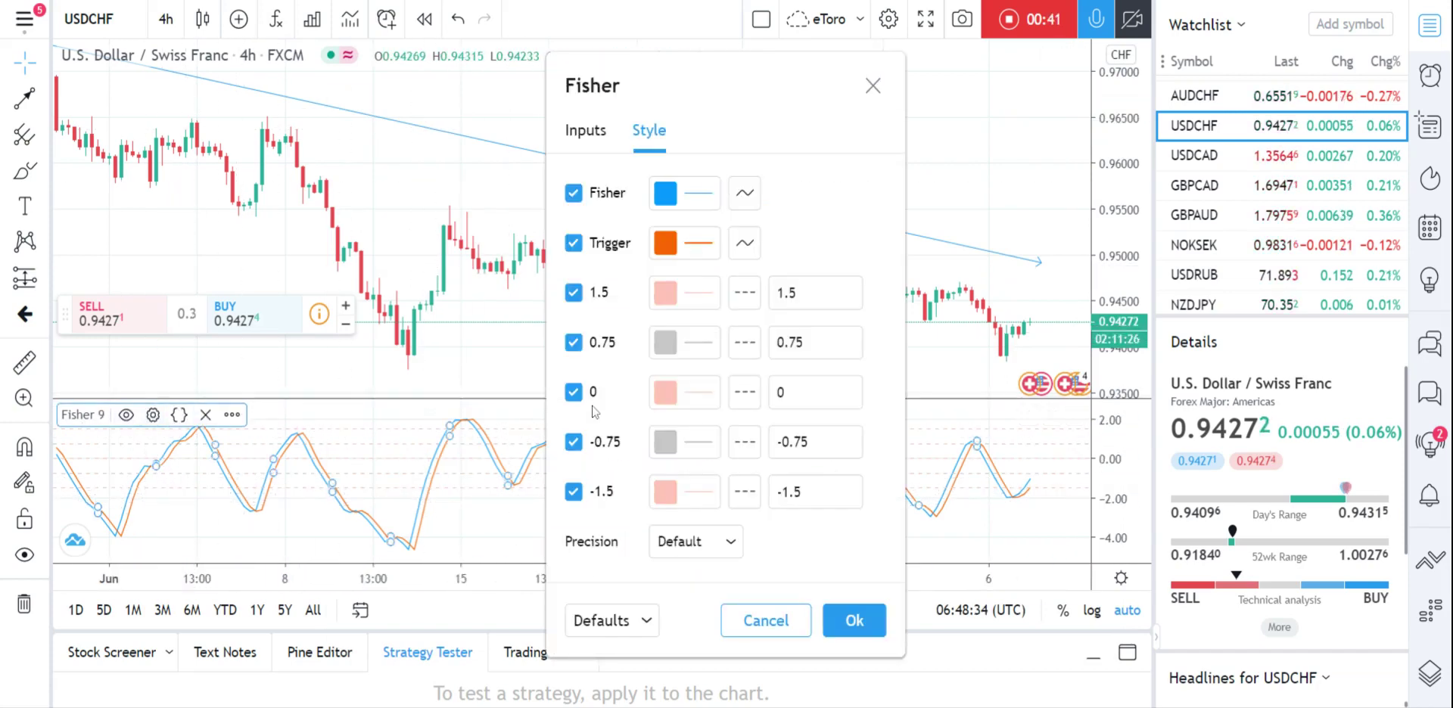
pyautogui.click(596, 134)
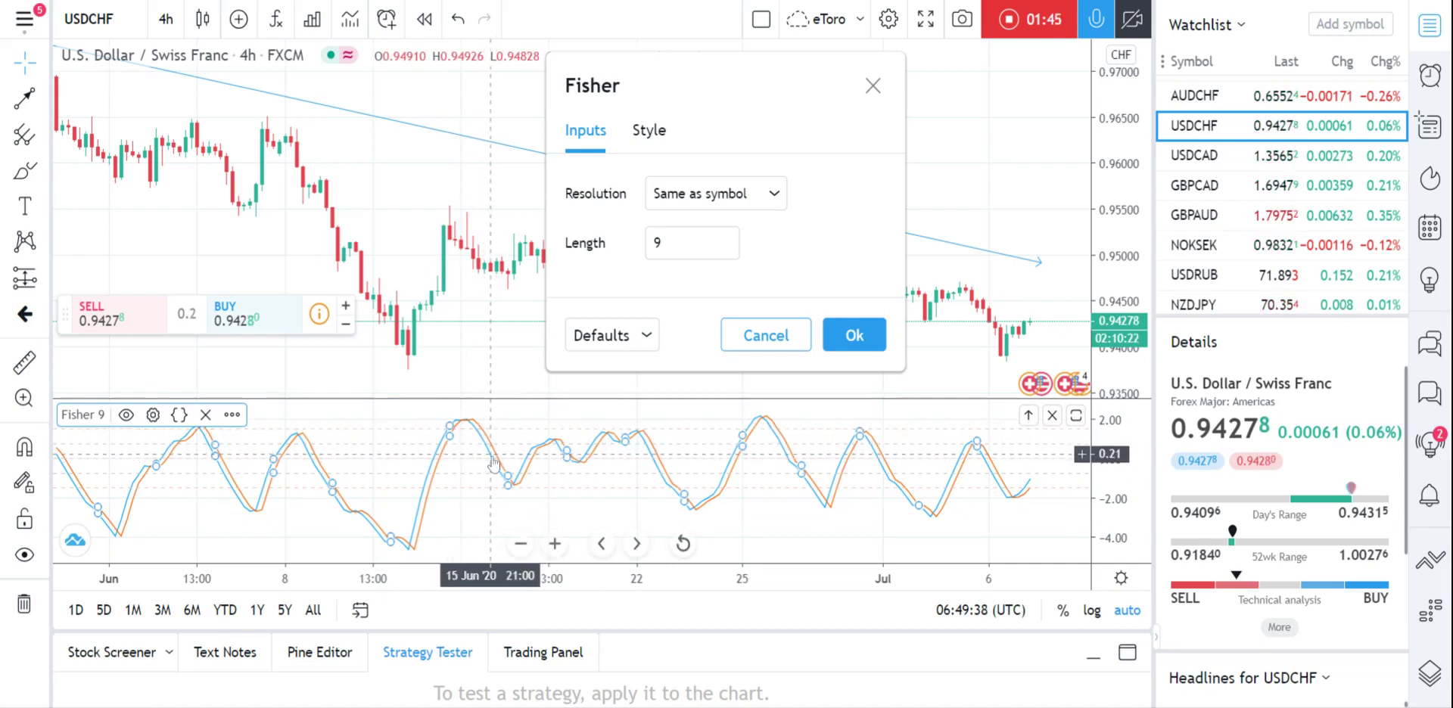
pyautogui.click(664, 135)
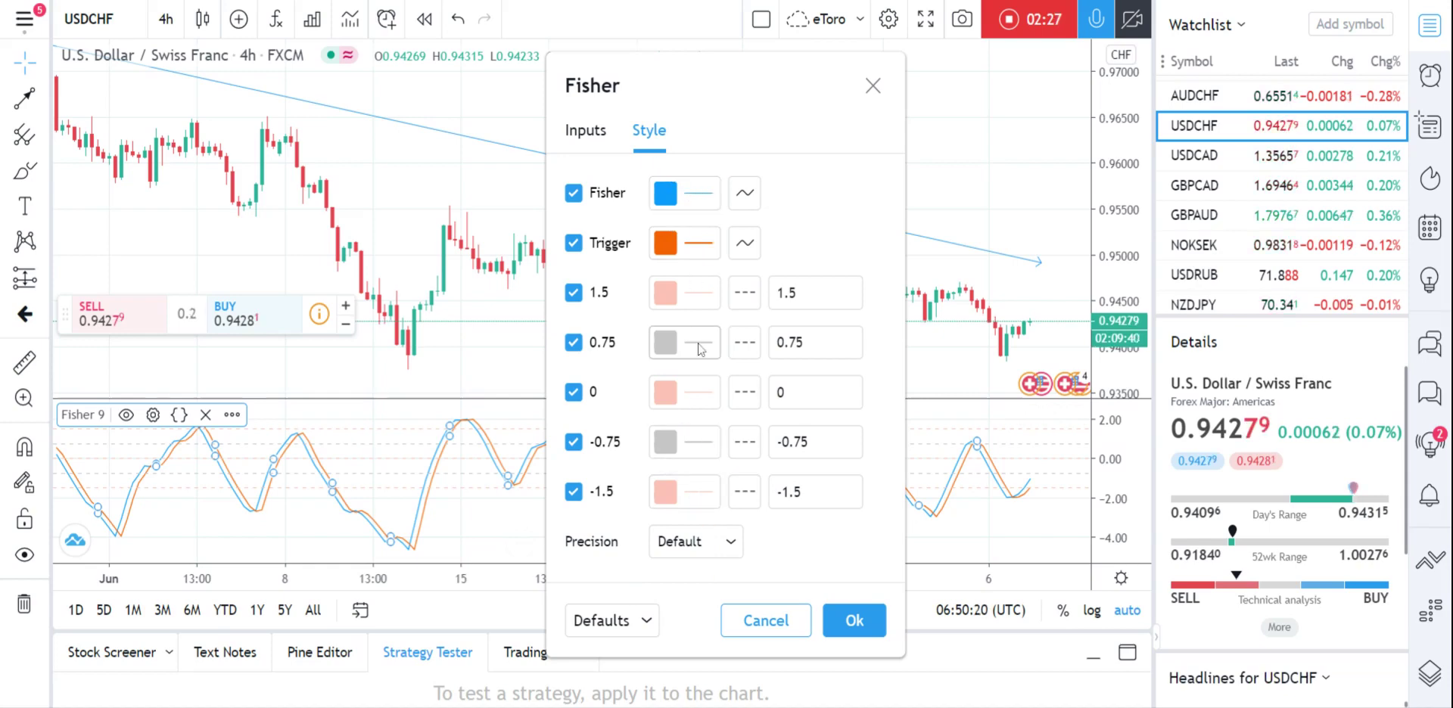
pyautogui.click(855, 620)
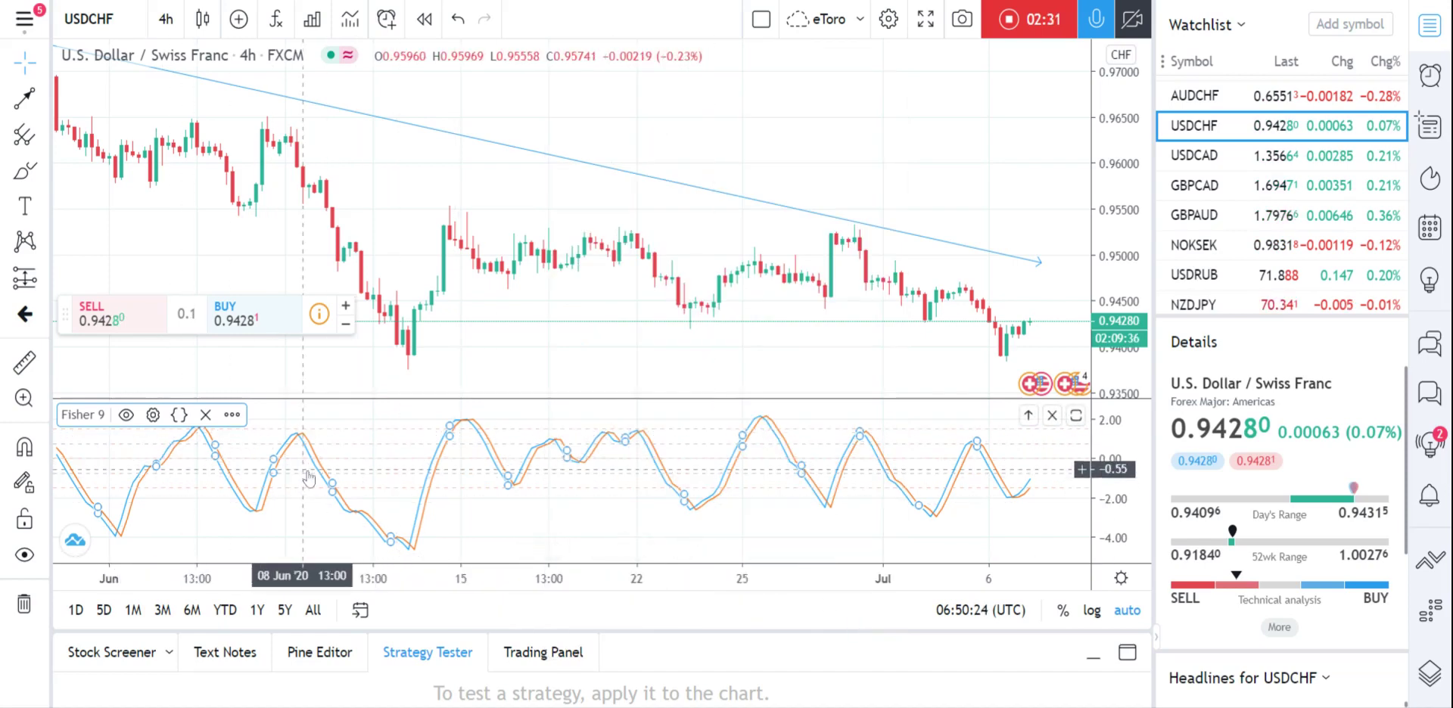
# Draw a vertical line on the price chart at 08 Jun '20 13:00, where the early-June decline begins.
pyautogui.scroll(-1, 469, 248)
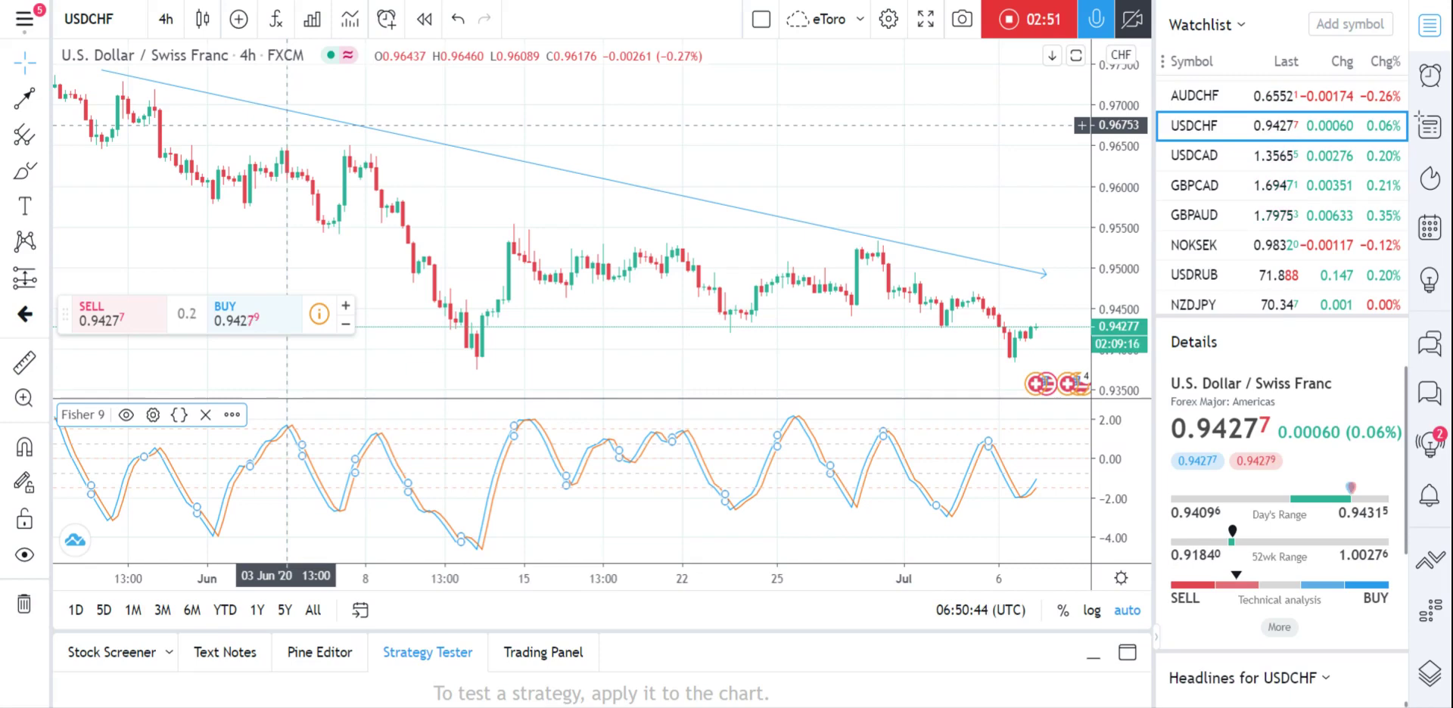
pyautogui.scroll(-1, 535, 199)
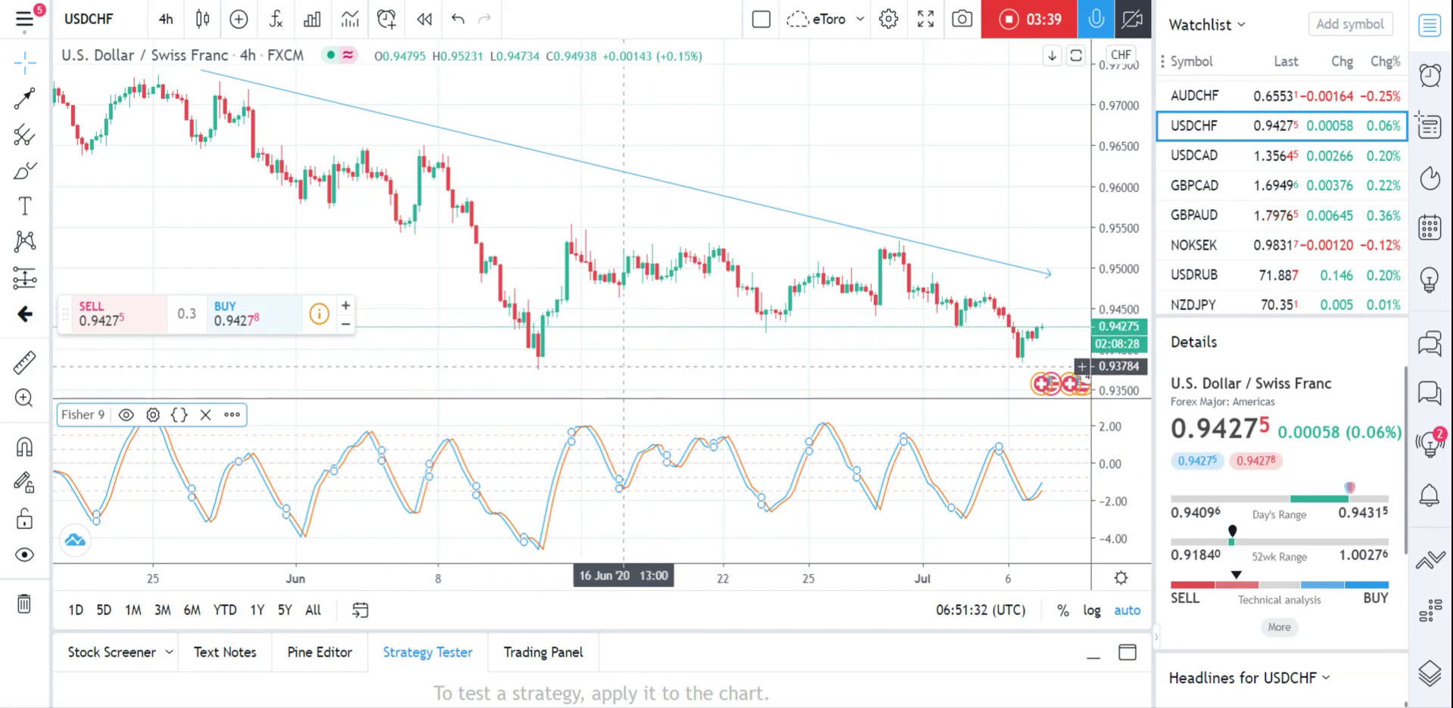
pyautogui.scroll(1, 598, 366)
pyautogui.scroll(1, 598, 366)
pyautogui.scroll(1, 594, 367)
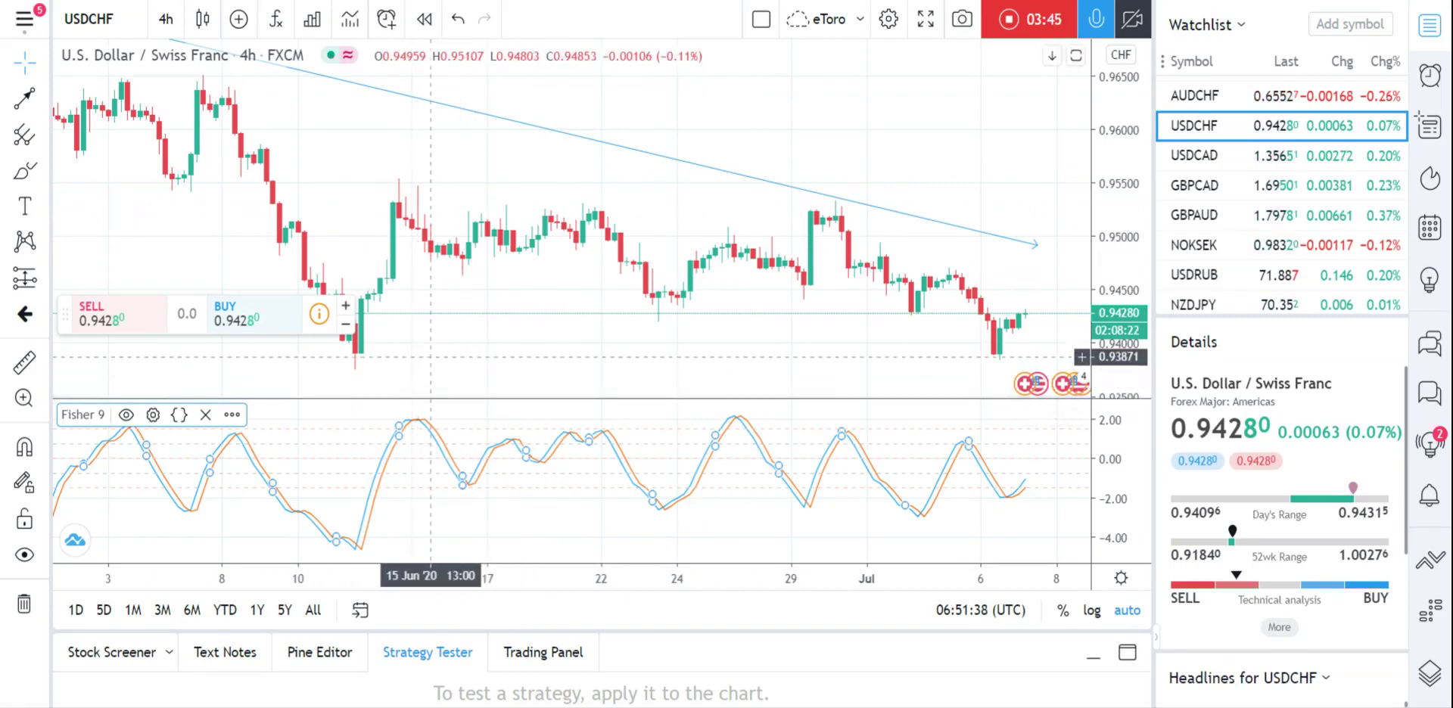
pyautogui.scroll(-1, 363, 318)
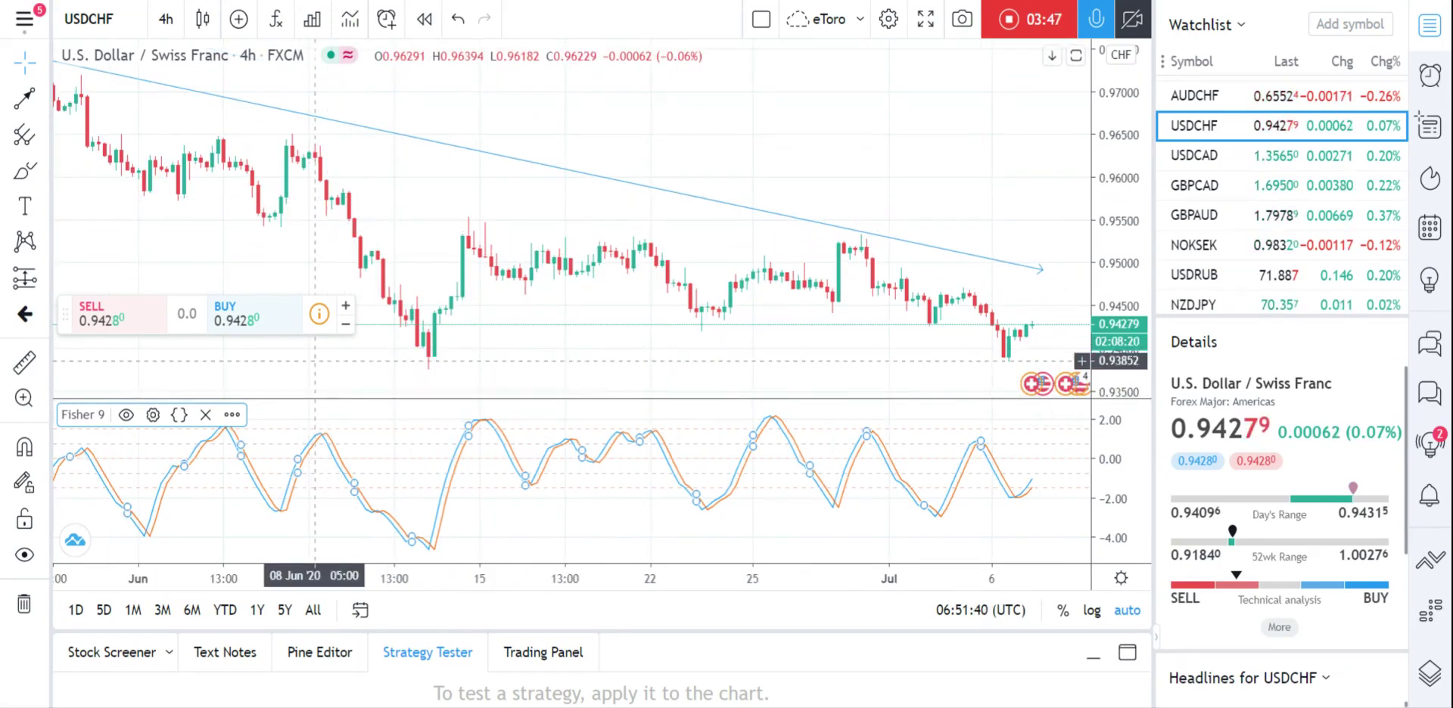
pyautogui.click(42, 104)
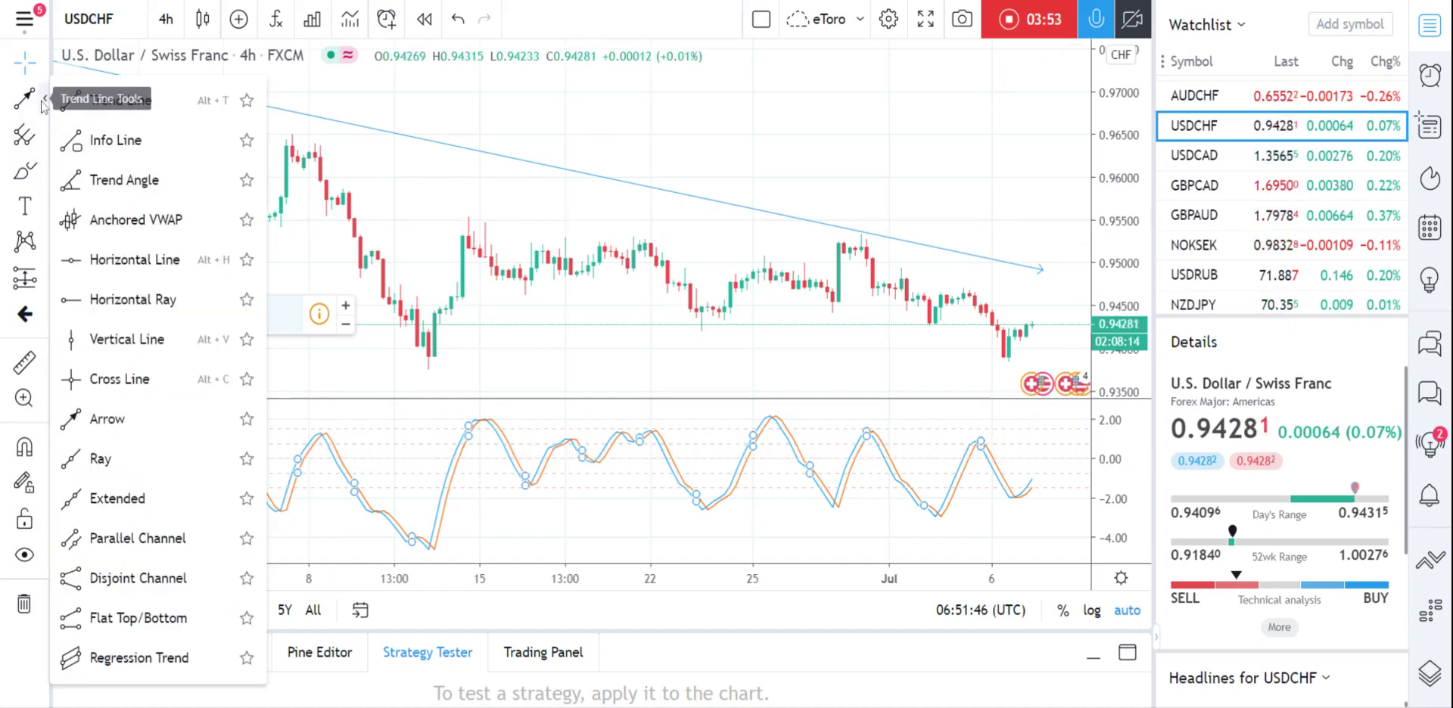
pyautogui.click(118, 340)
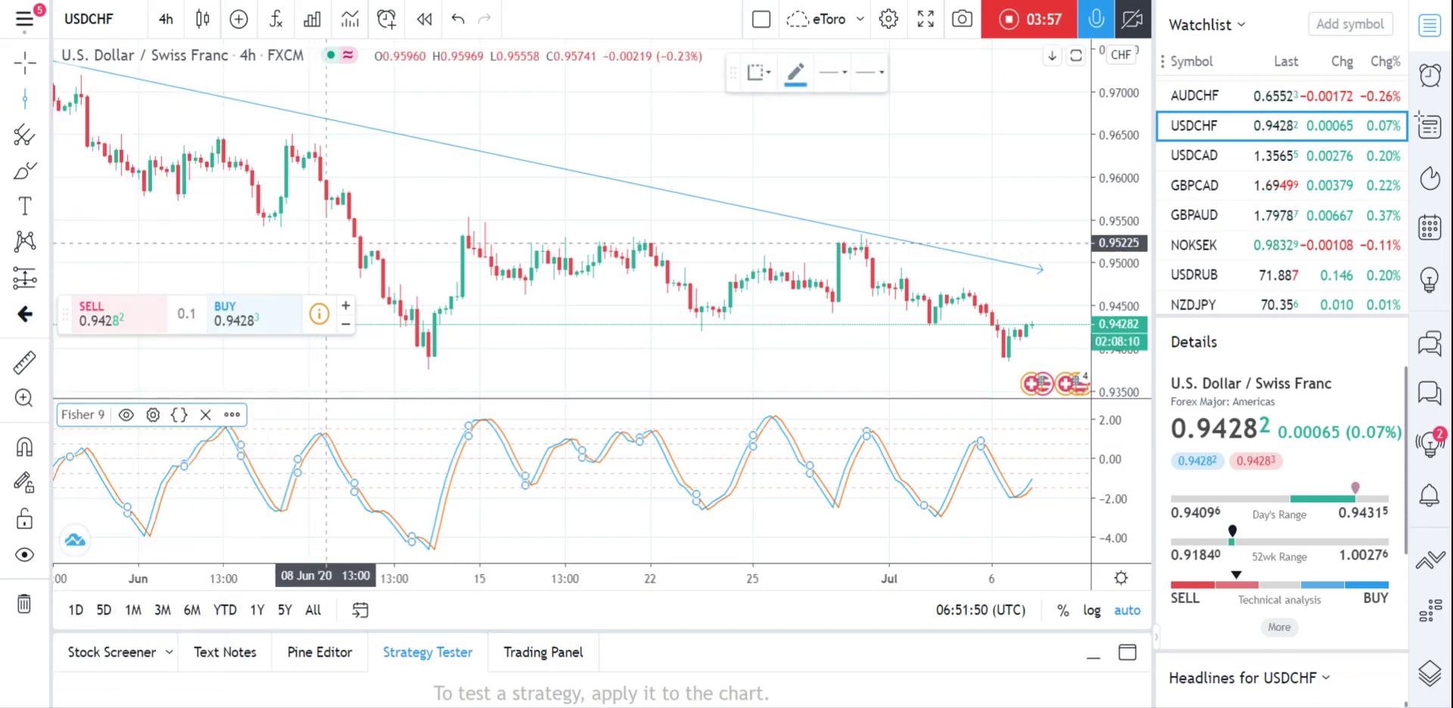
pyautogui.click(327, 220)
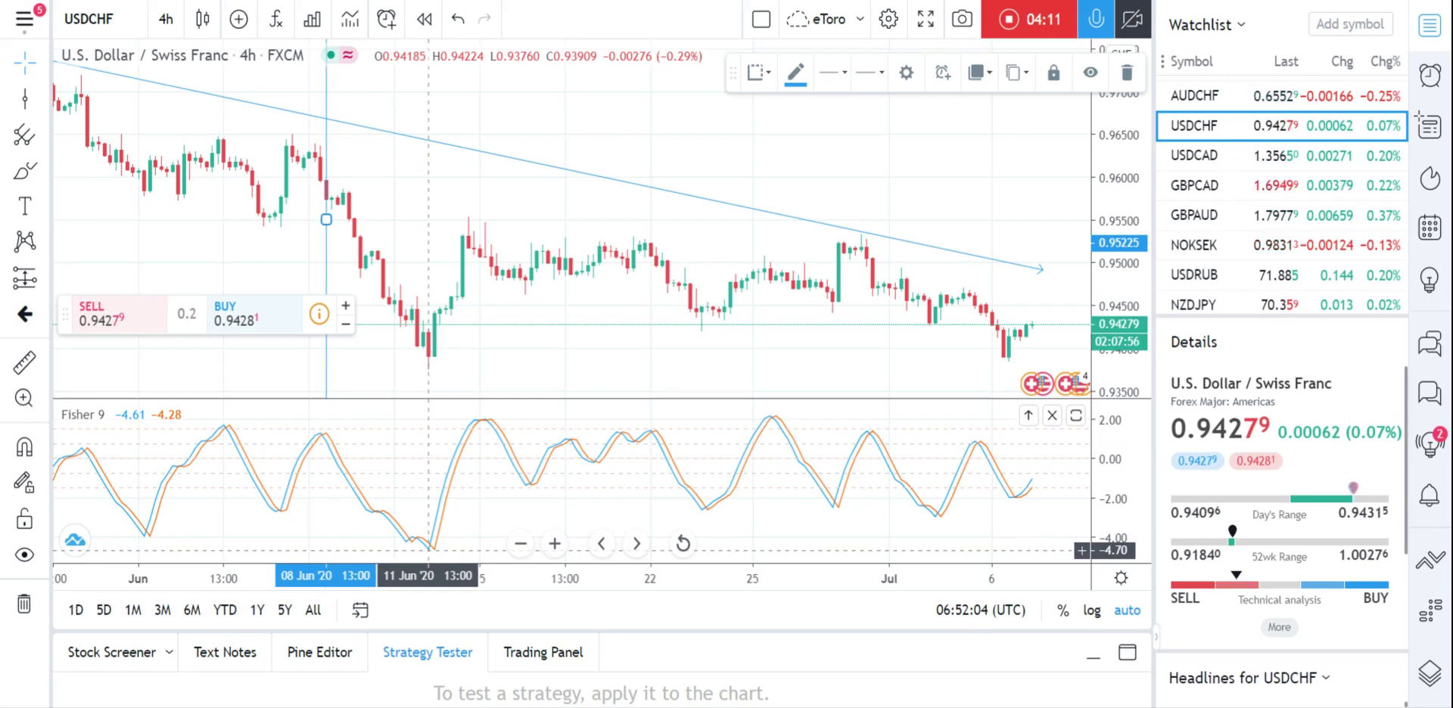
# Draw vertical lines at 11 Jun '20 13:00 in both the Fisher pane and the price chart.
pyautogui.click(25, 99)
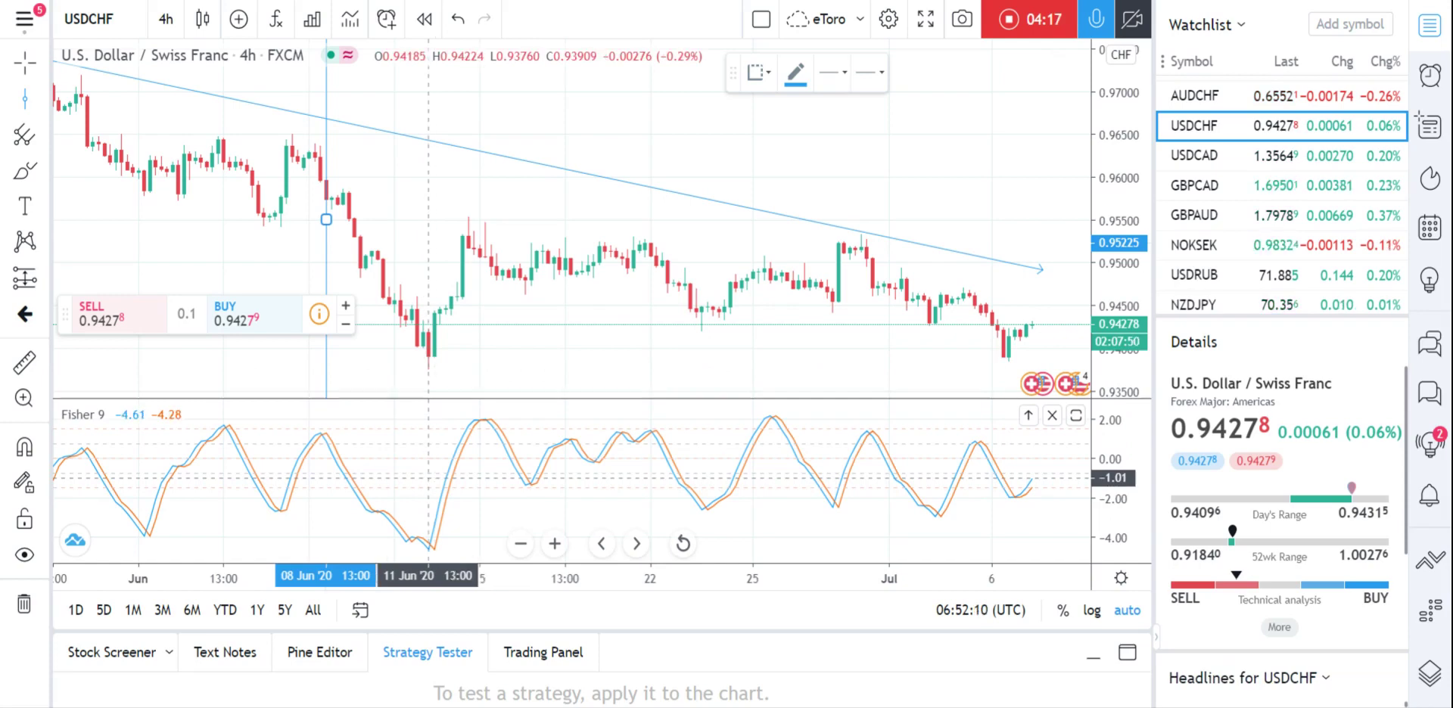
pyautogui.click(428, 480)
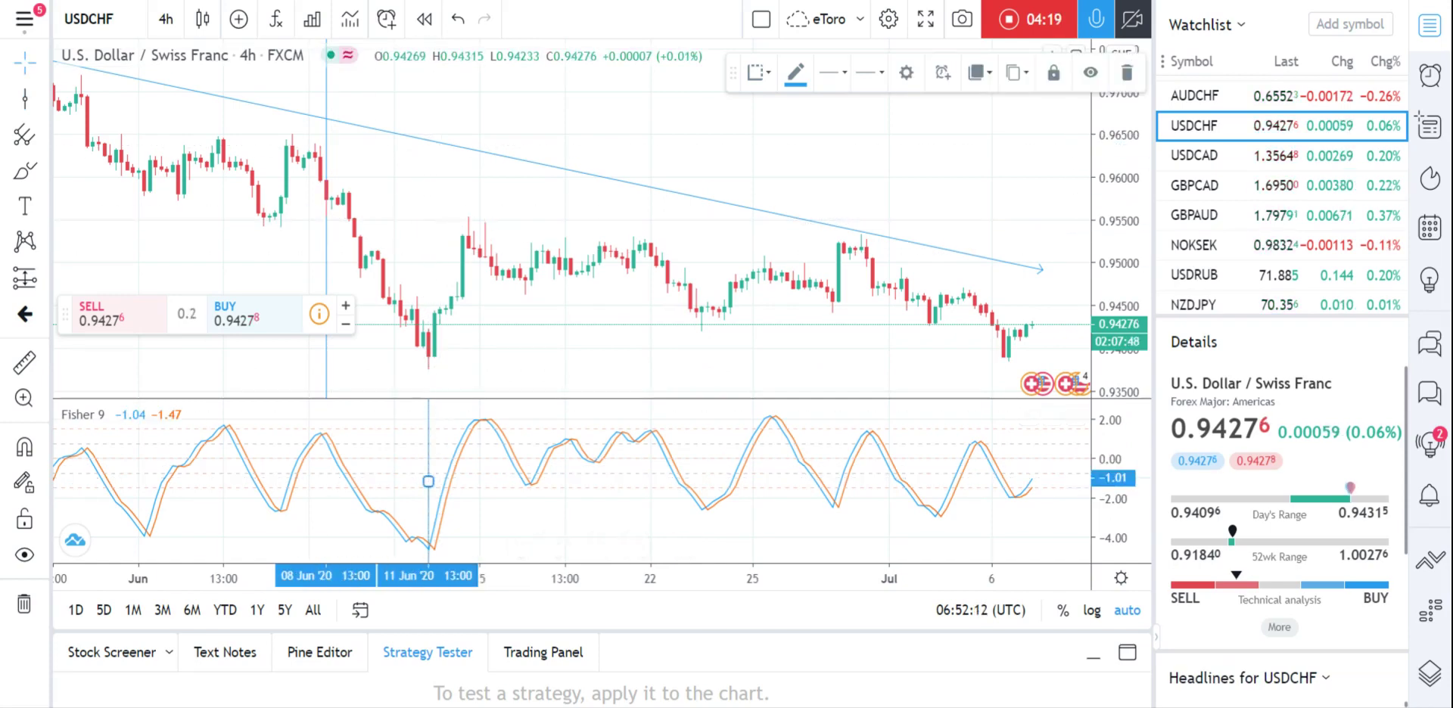
pyautogui.click(25, 99)
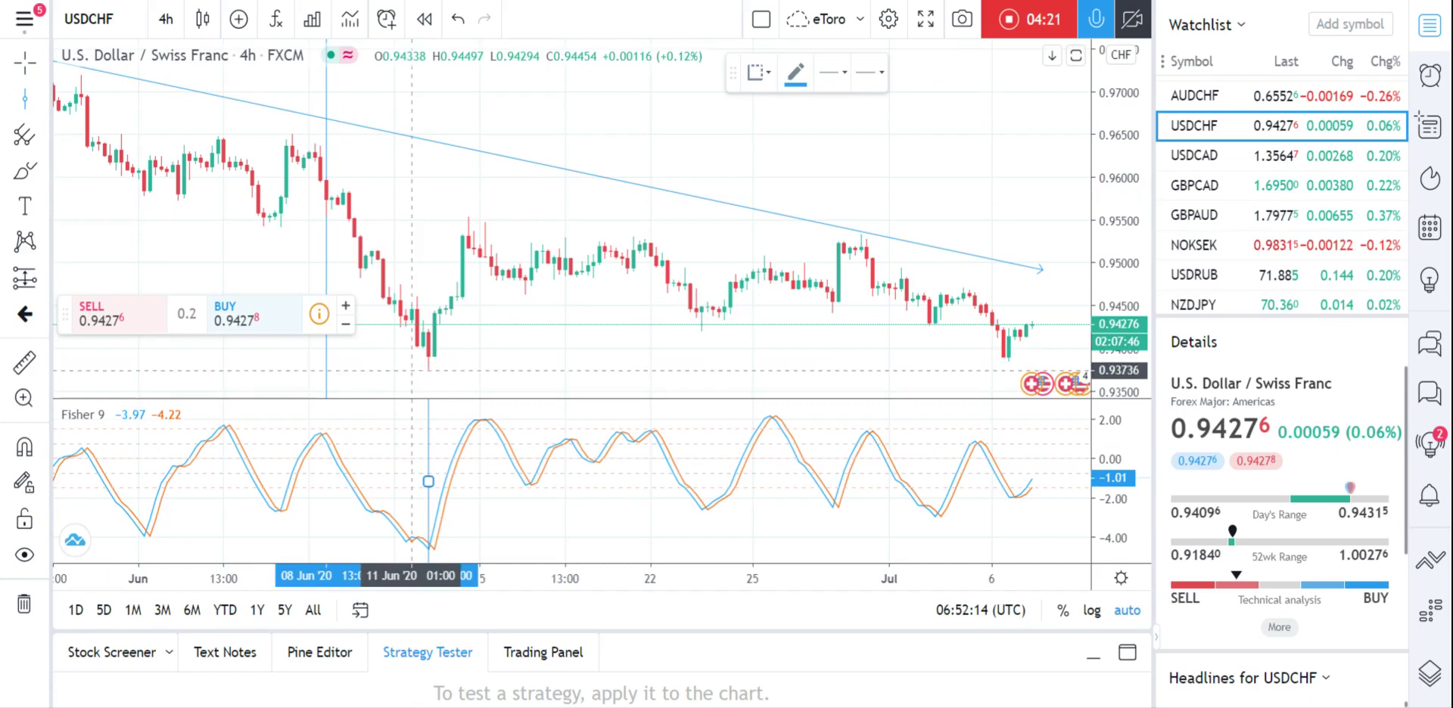
pyautogui.click(430, 481)
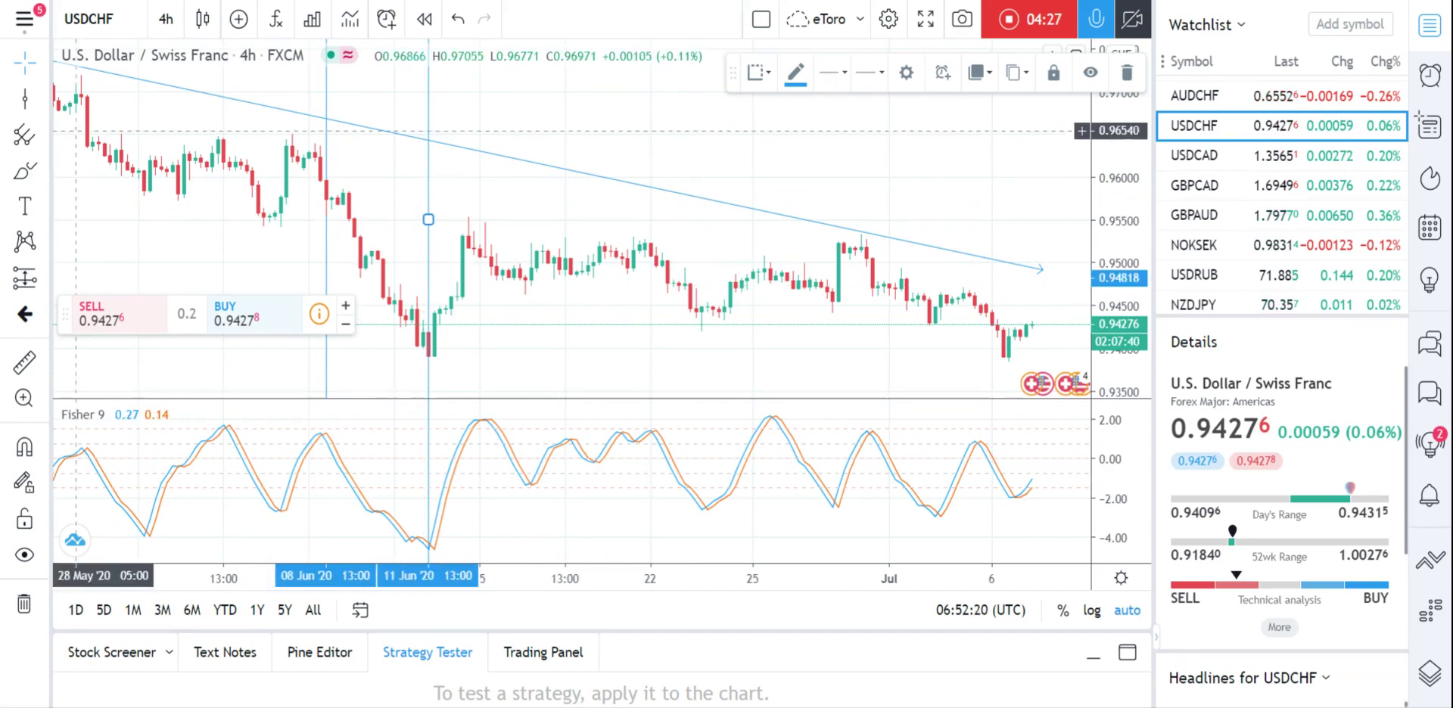
# Draw an arrow along the price decline between the vertical lines, from about 0.95947 on 09 Jun to about 0.94423 on 11 Jun.
pyautogui.click(43, 100)
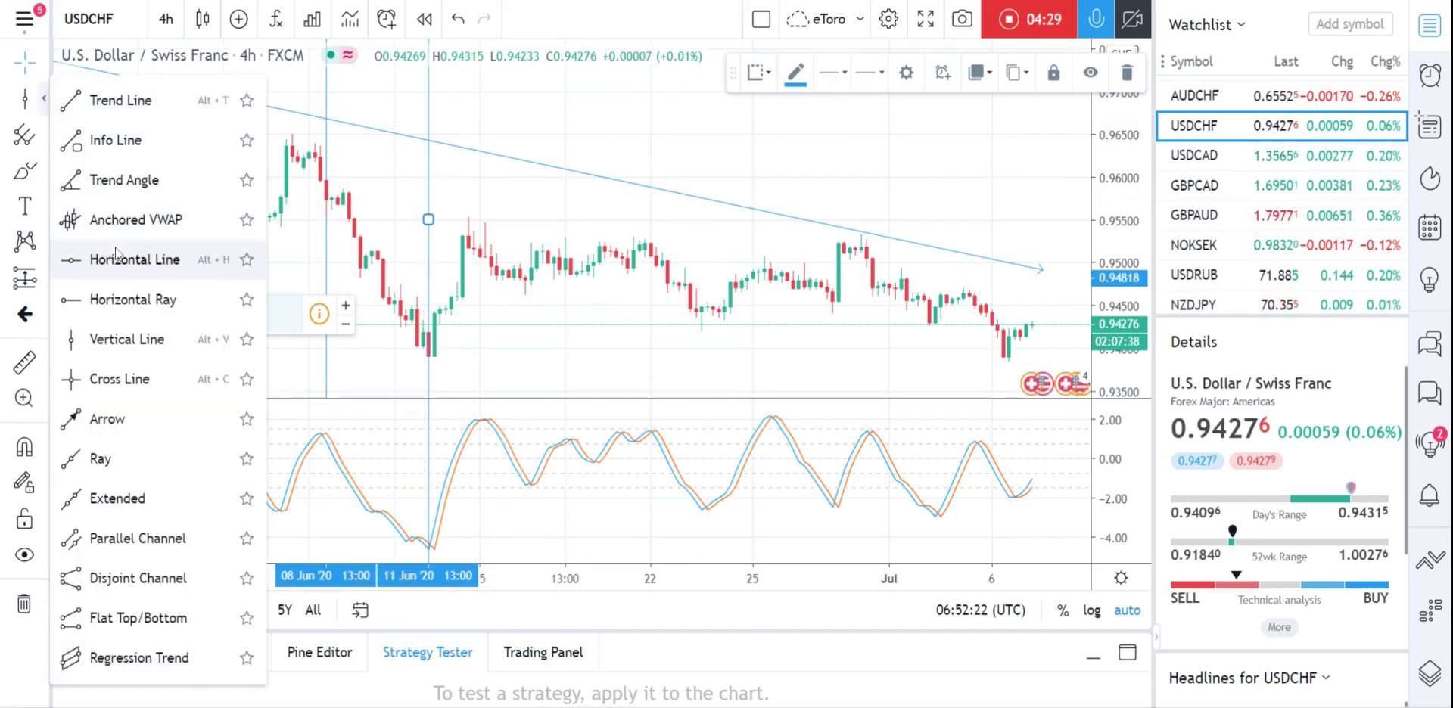
pyautogui.click(104, 436)
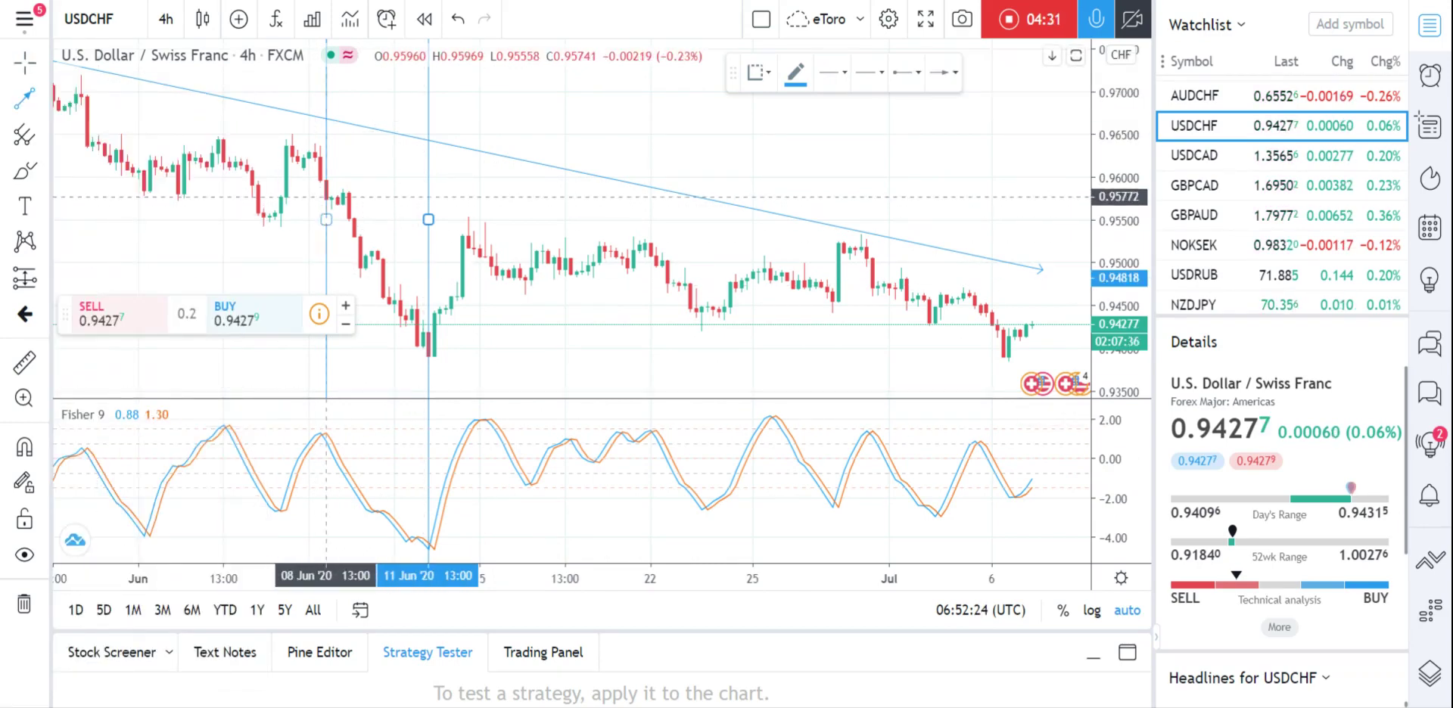
pyautogui.click(349, 182)
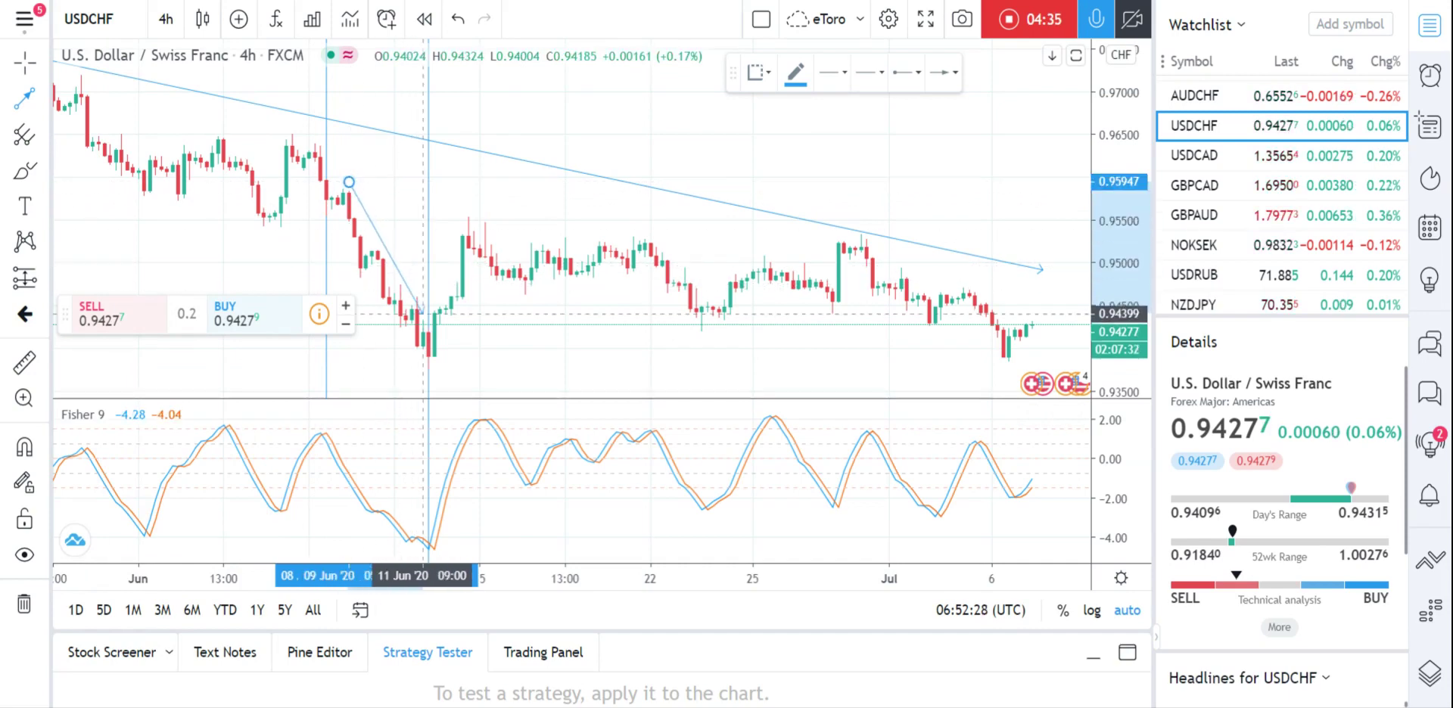
pyautogui.click(423, 312)
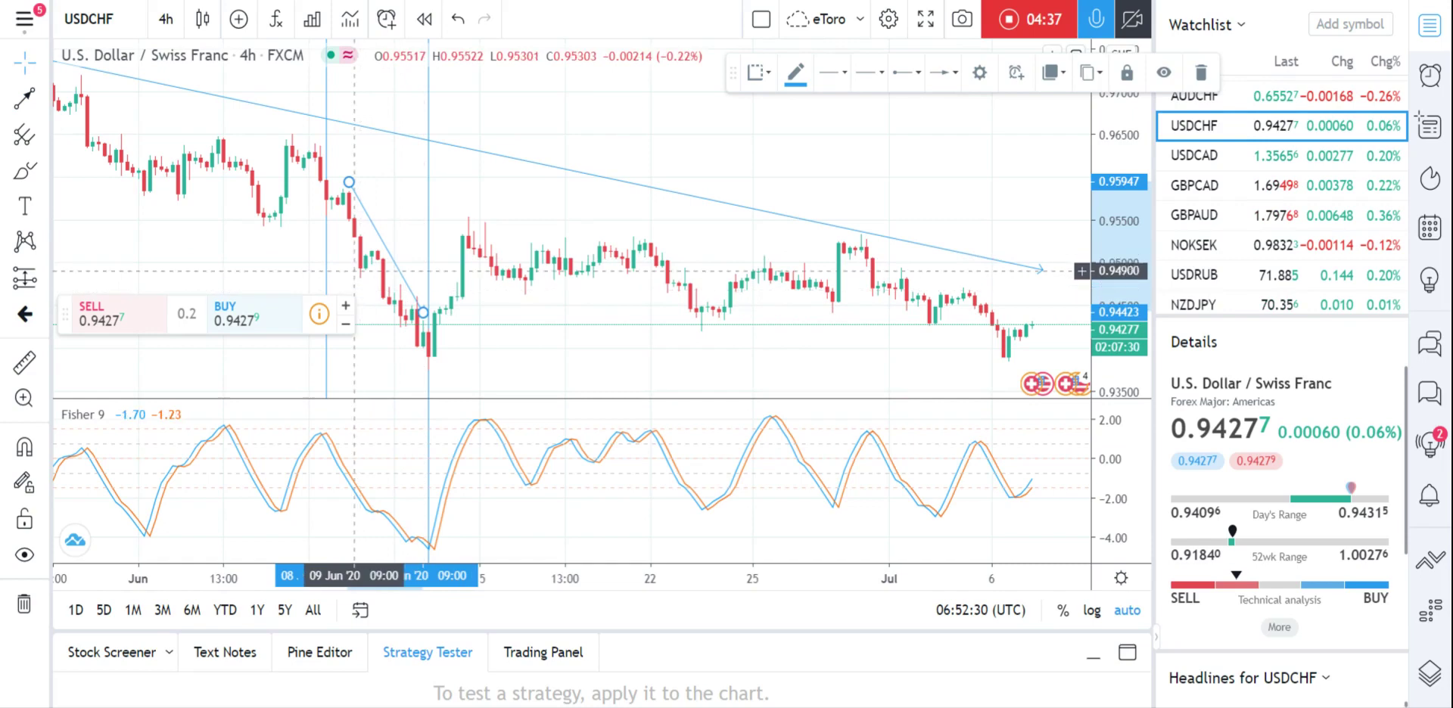
pyautogui.click(362, 172)
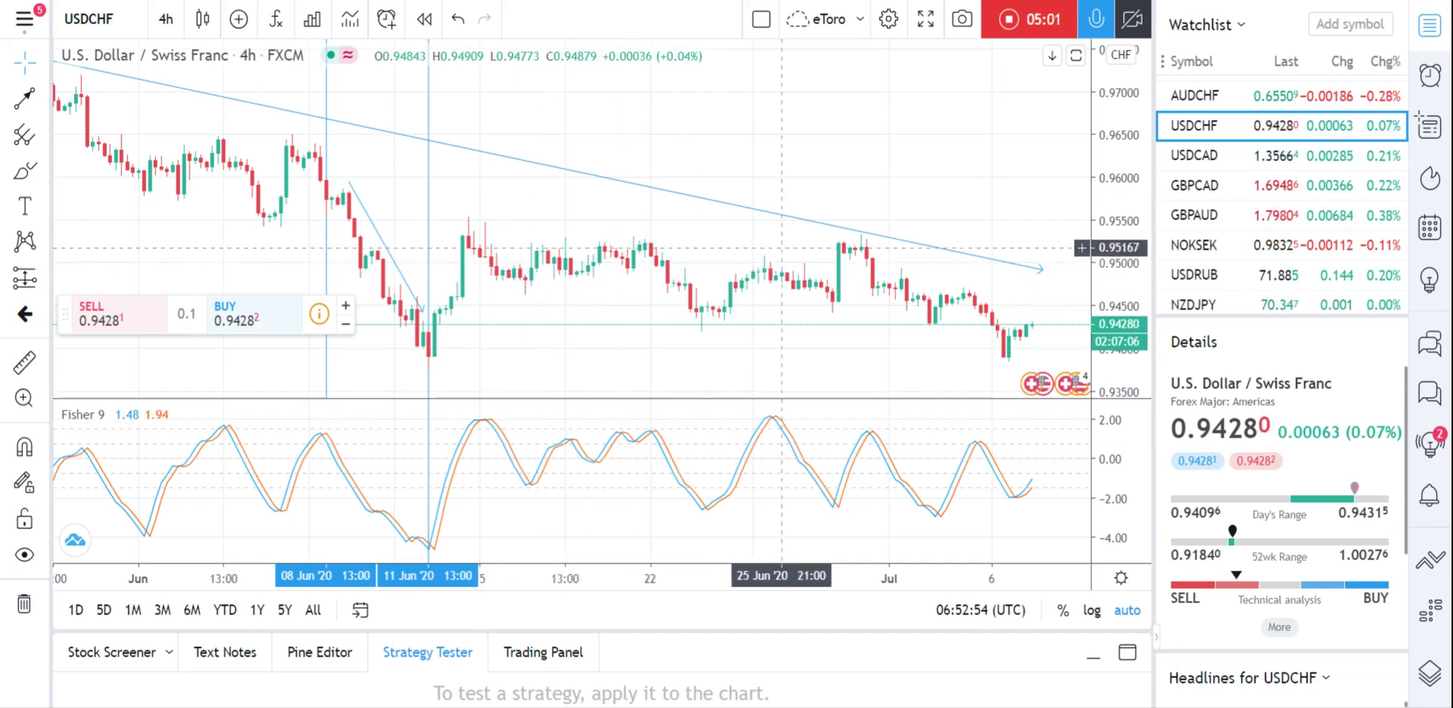
# Switch the USDCHF chart to the 15-minute interval.
pyautogui.scroll(-2, 727, 250)
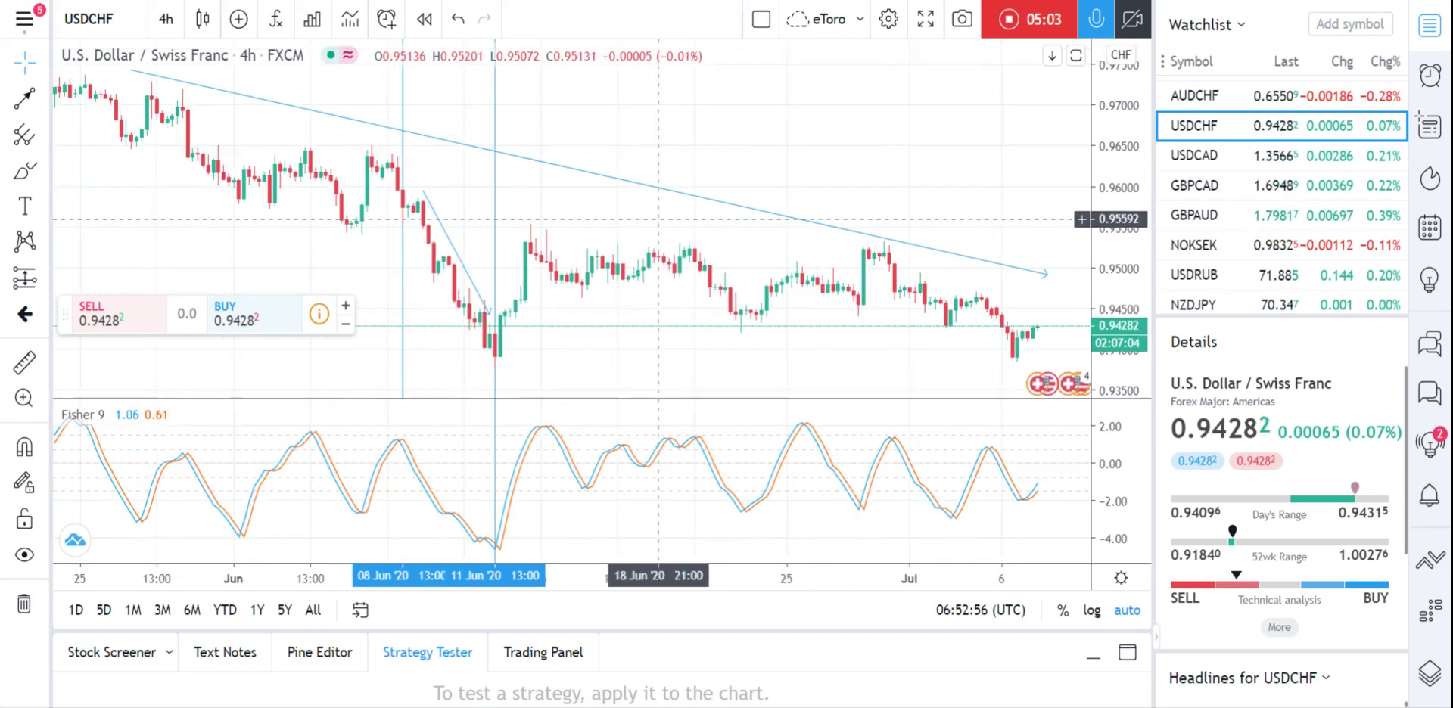
pyautogui.scroll(-1, 624, 219)
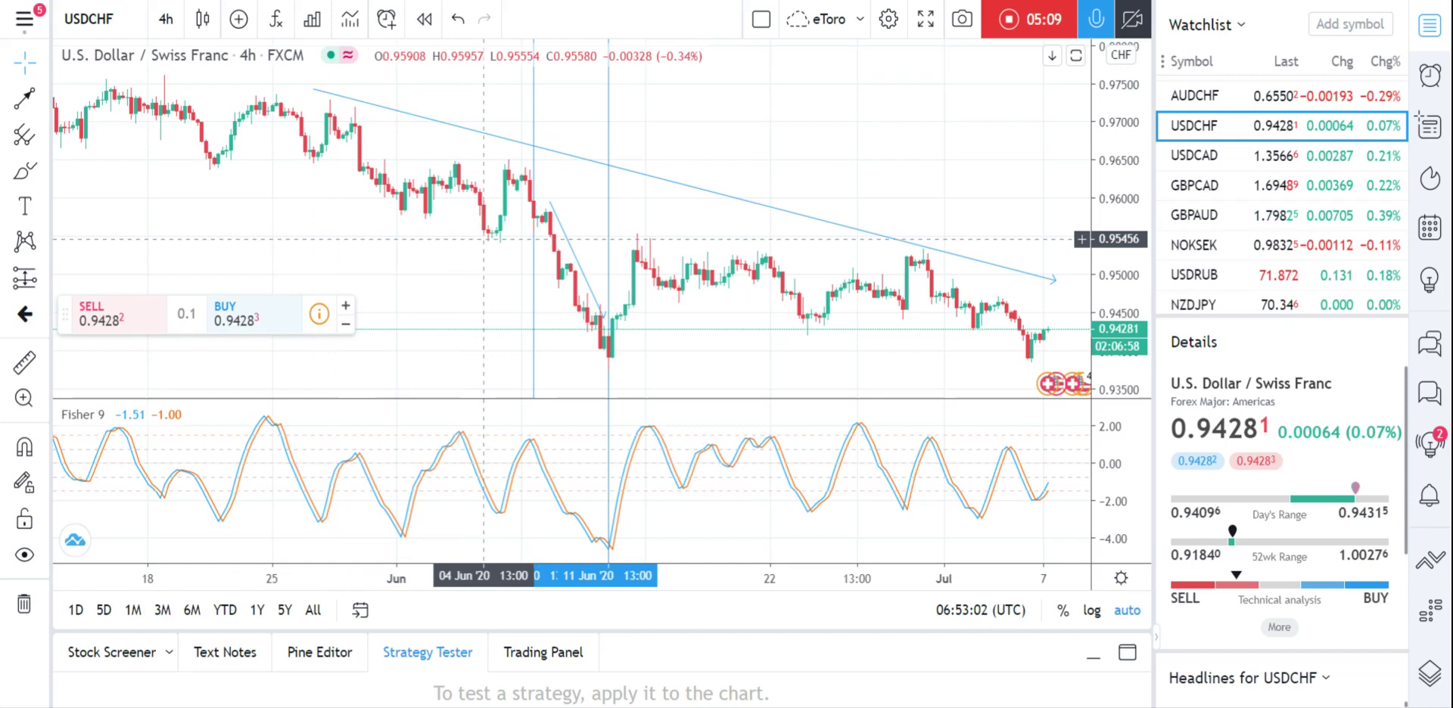
pyautogui.click(171, 27)
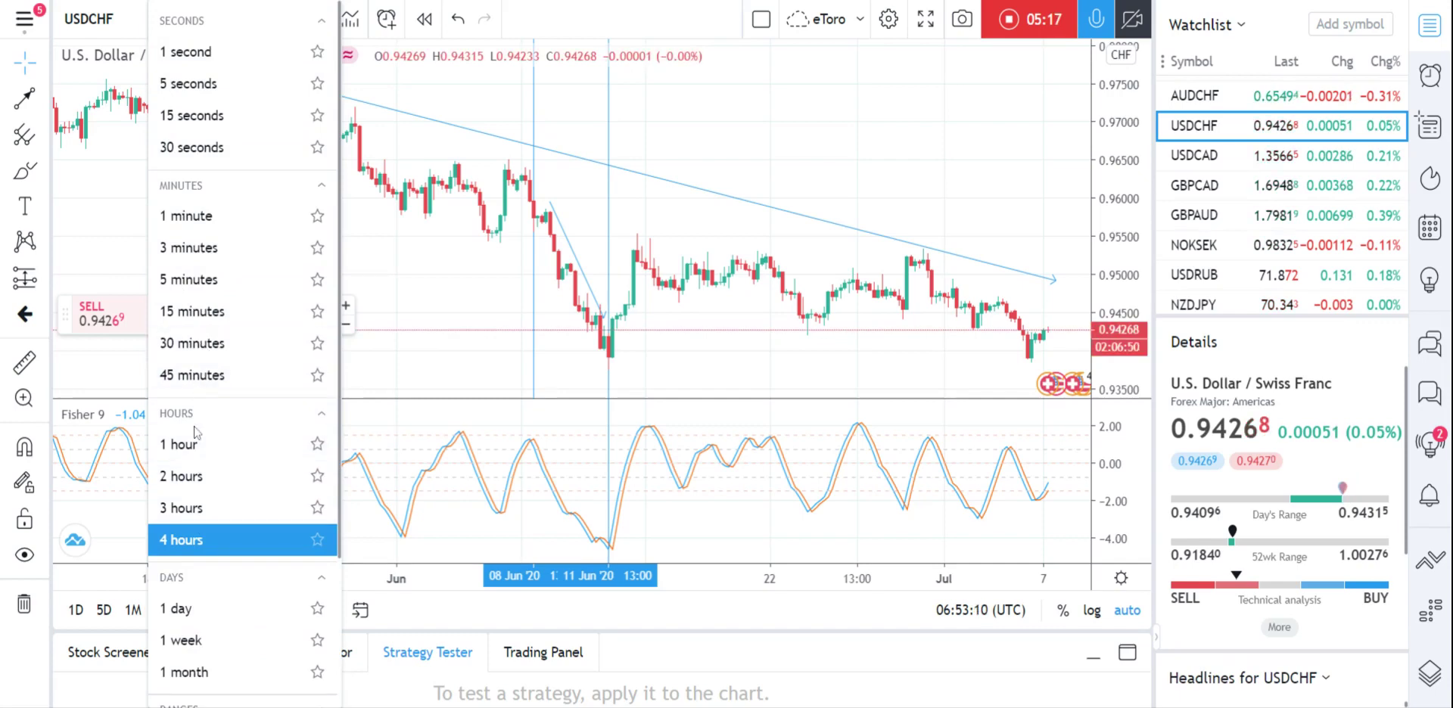
pyautogui.click(195, 311)
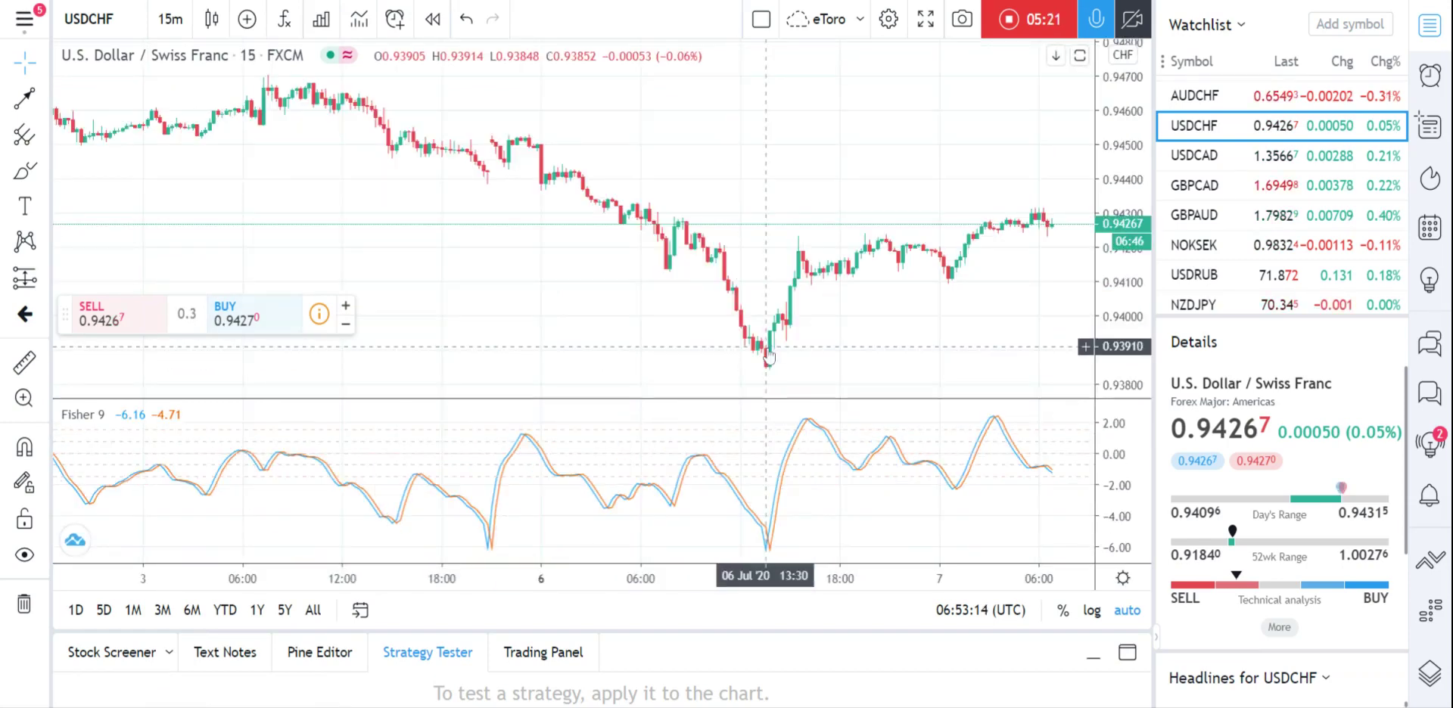
# Examine how the Fisher line's turning points match the price swings on the 15-minute chart in early July.
pyautogui.scroll(1, 568, 219)
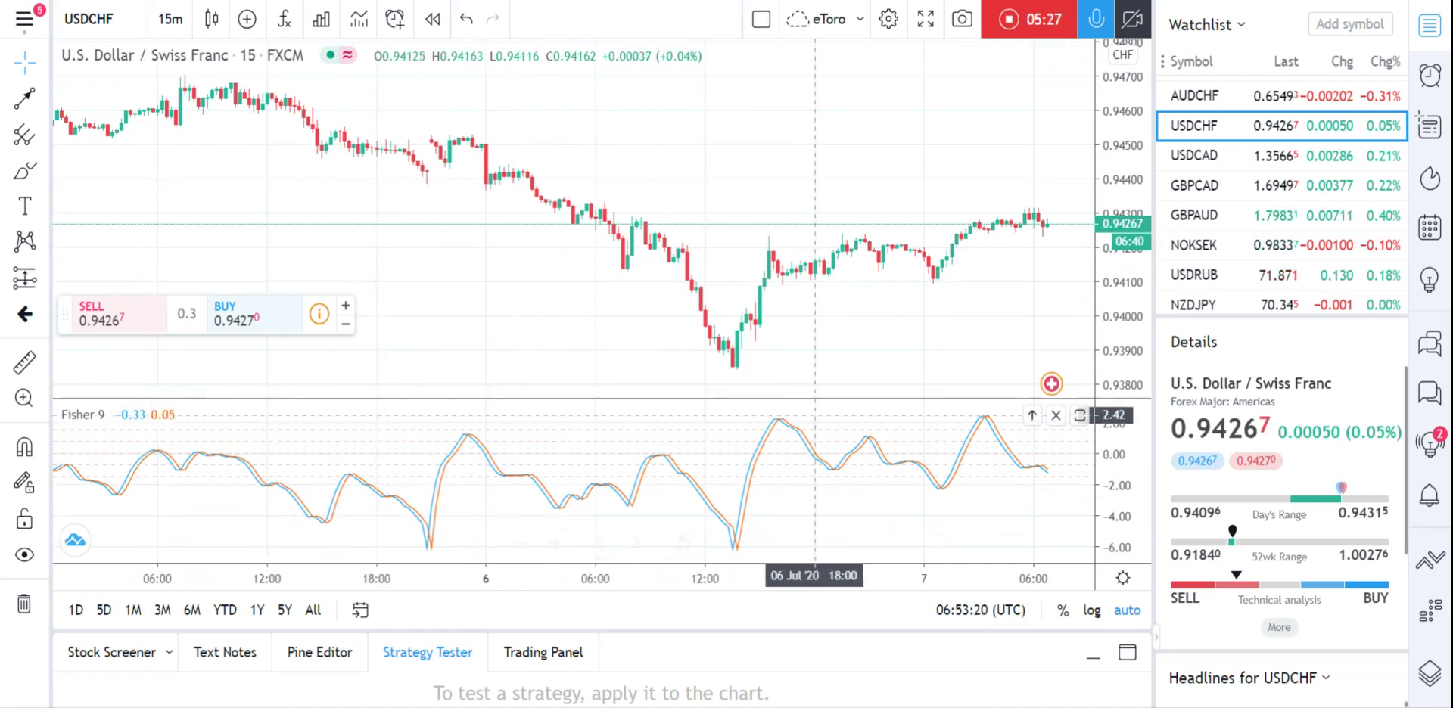
pyautogui.scroll(1, 871, 462)
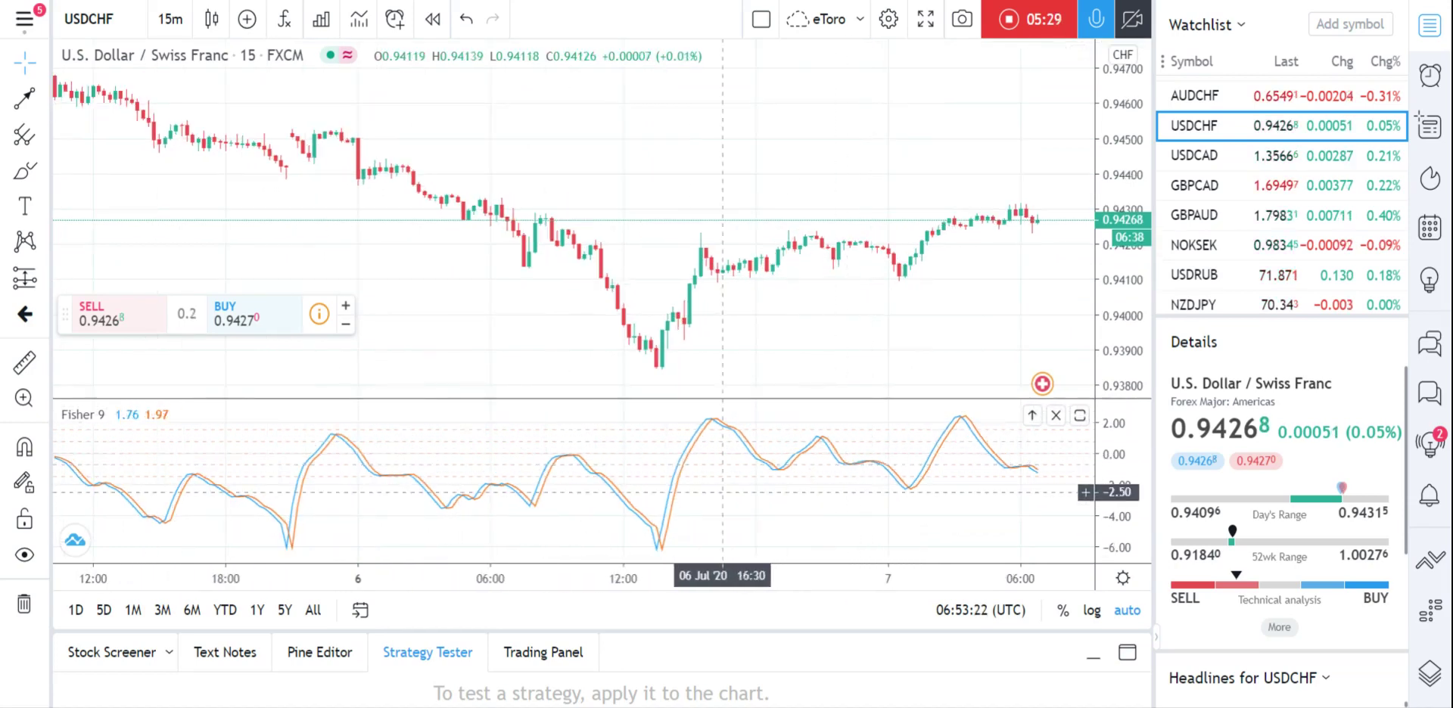
pyautogui.scroll(-3, 531, 304)
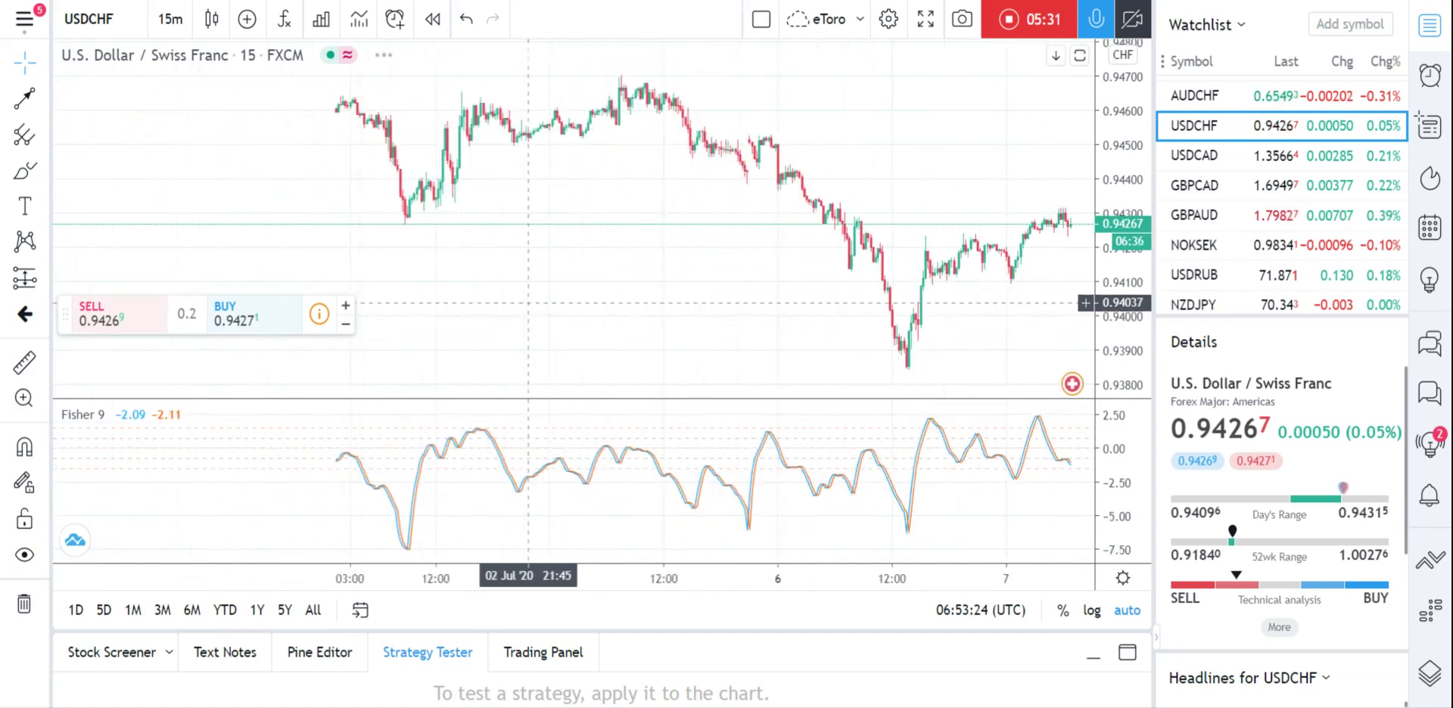
pyautogui.scroll(1, 709, 207)
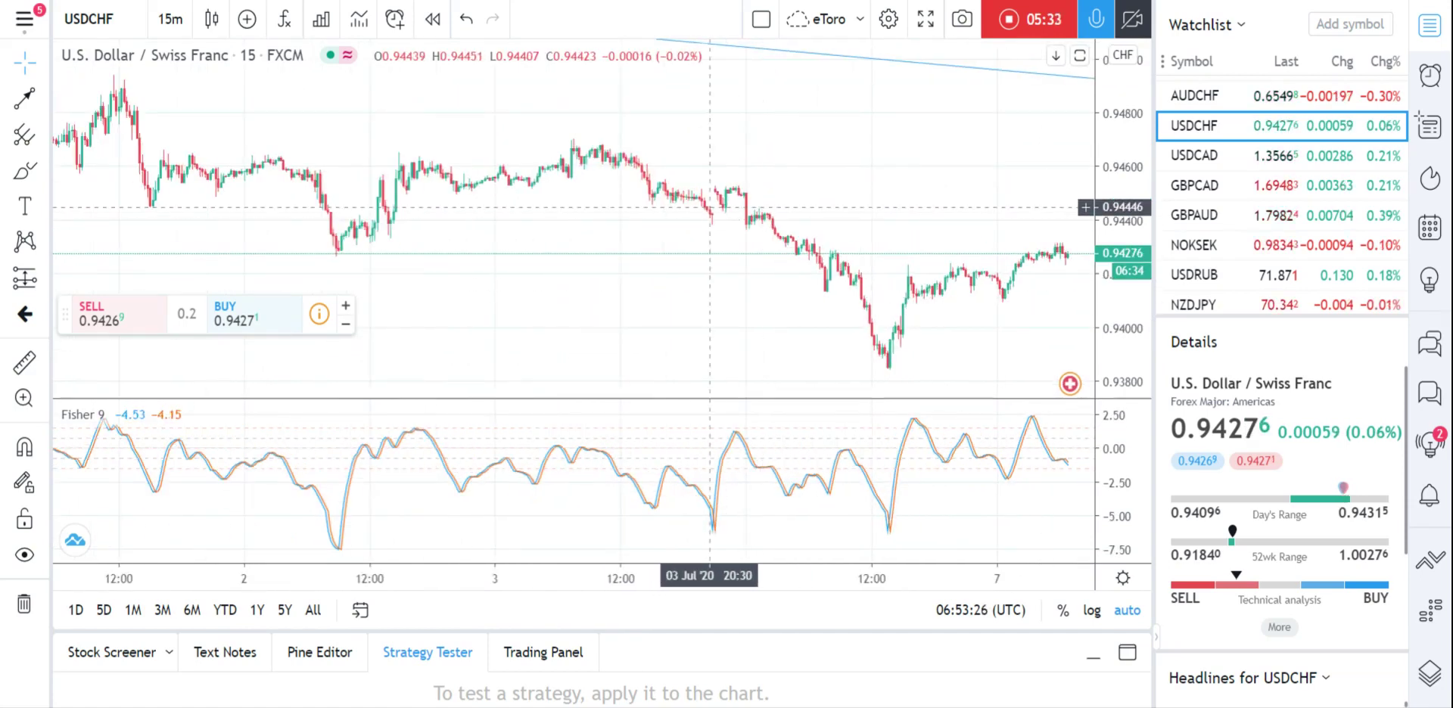
pyautogui.scroll(3, 682, 201)
pyautogui.scroll(2, 408, 155)
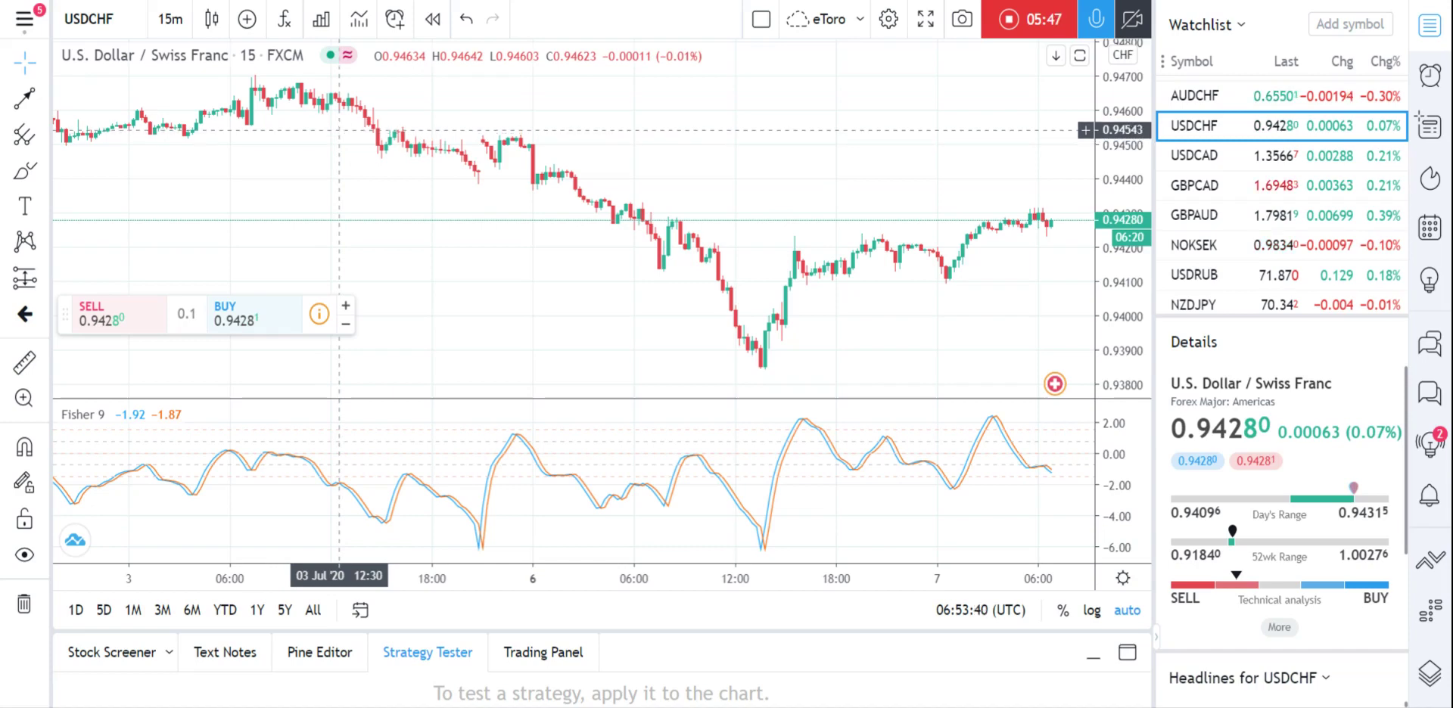
# Draw a vertical line at 03 Jul '20 12:30 in the price pane of the 15-minute chart.
pyautogui.click(44, 98)
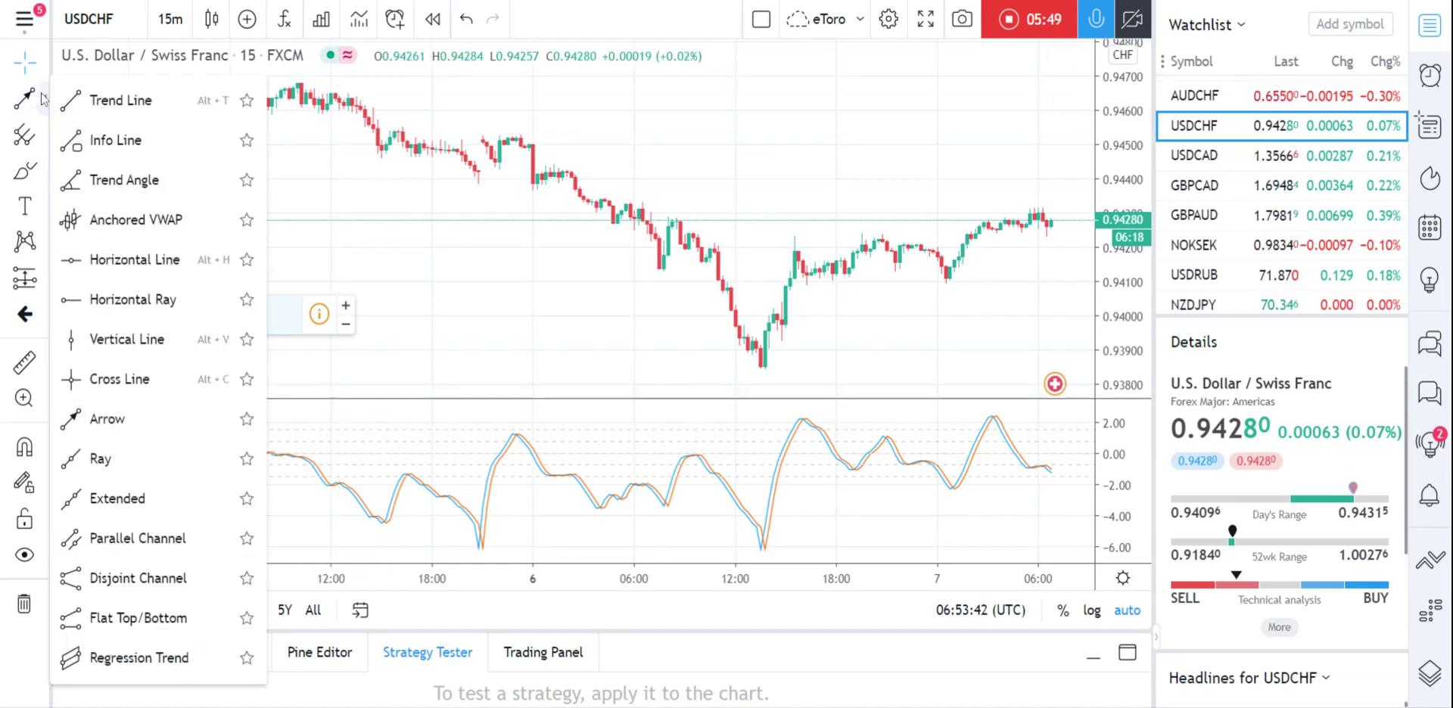
pyautogui.click(122, 339)
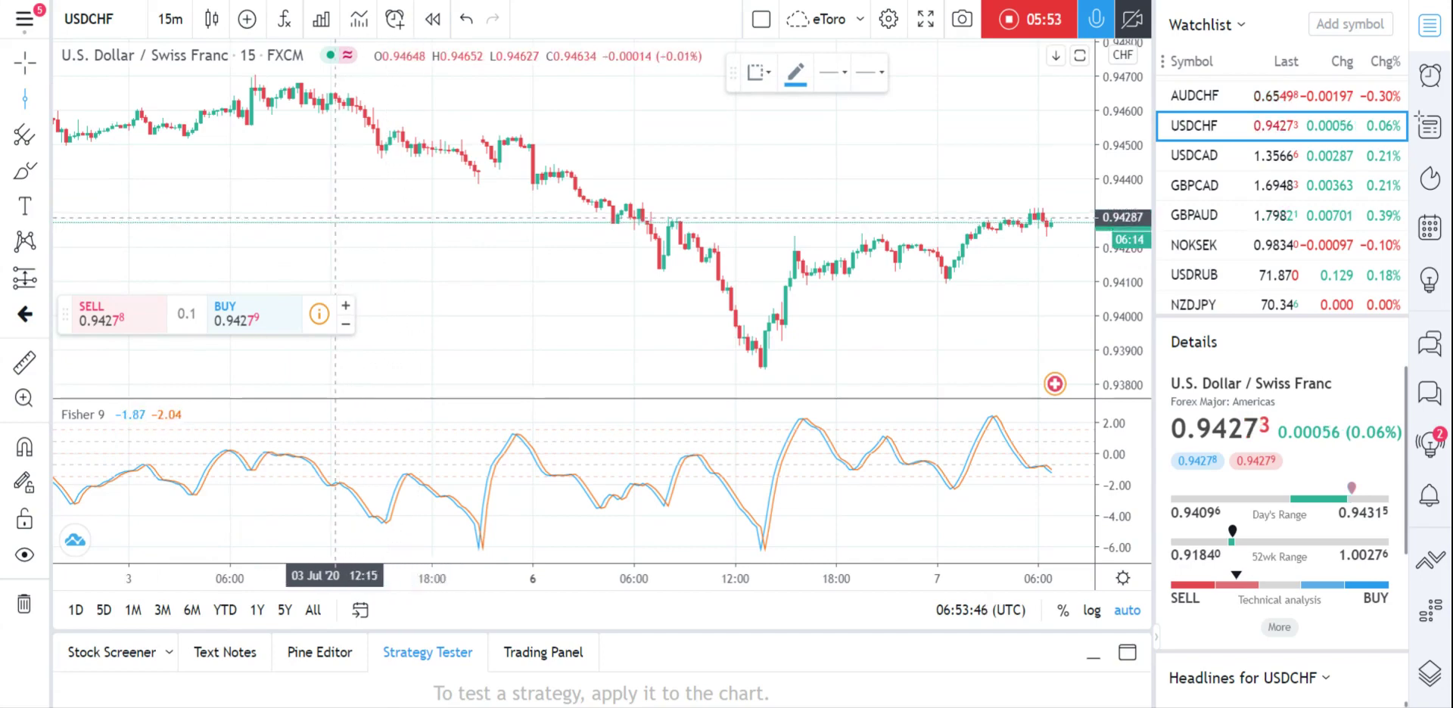
pyautogui.click(340, 219)
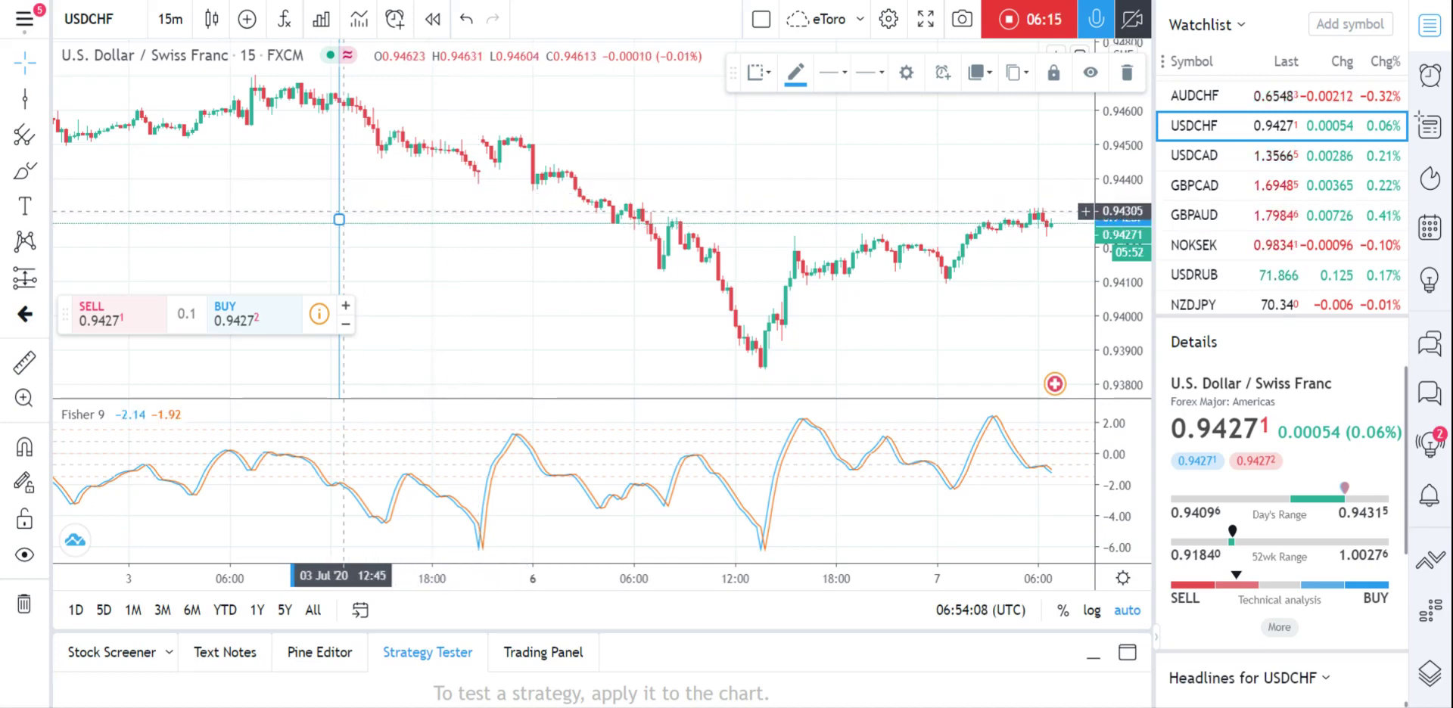
# Switch the USDCHF chart to the 4-hour interval and compare the Fisher line's turning points with the price decline from May to early July.
pyautogui.click(170, 19)
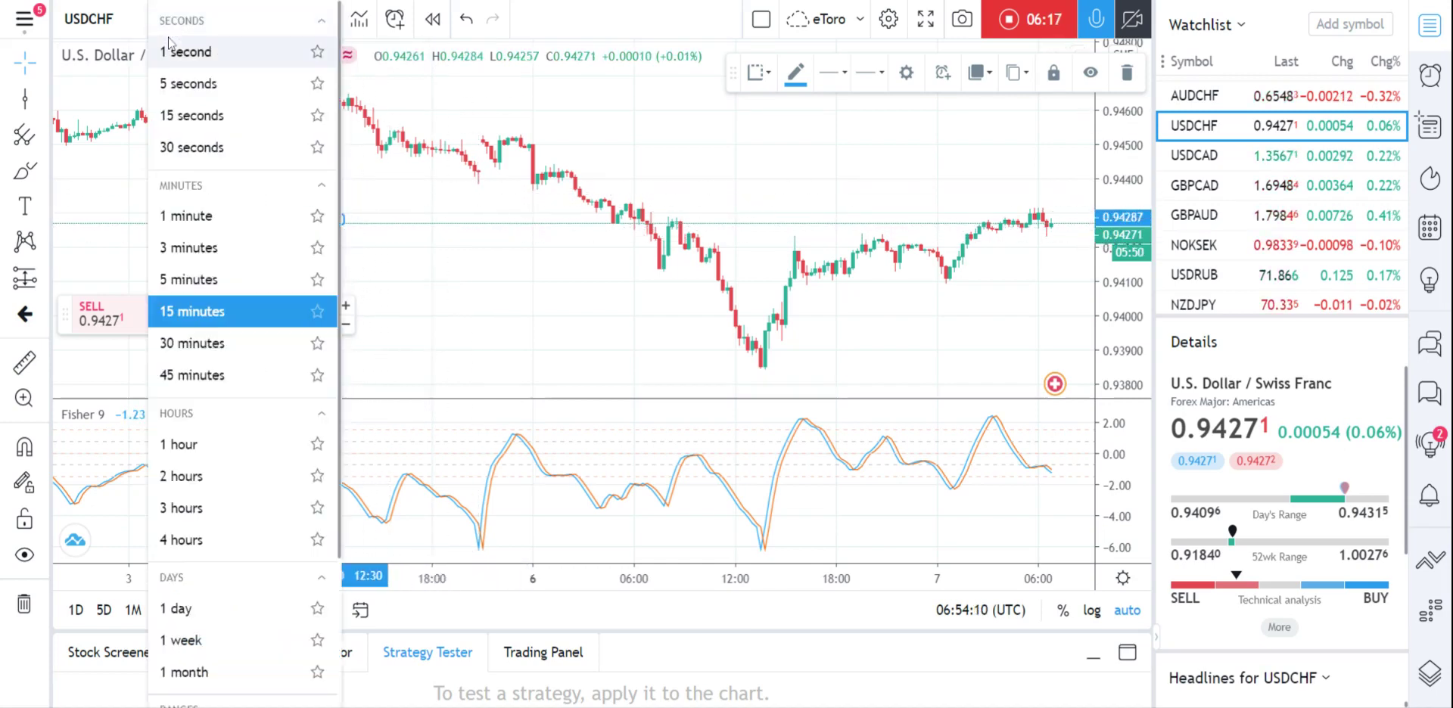
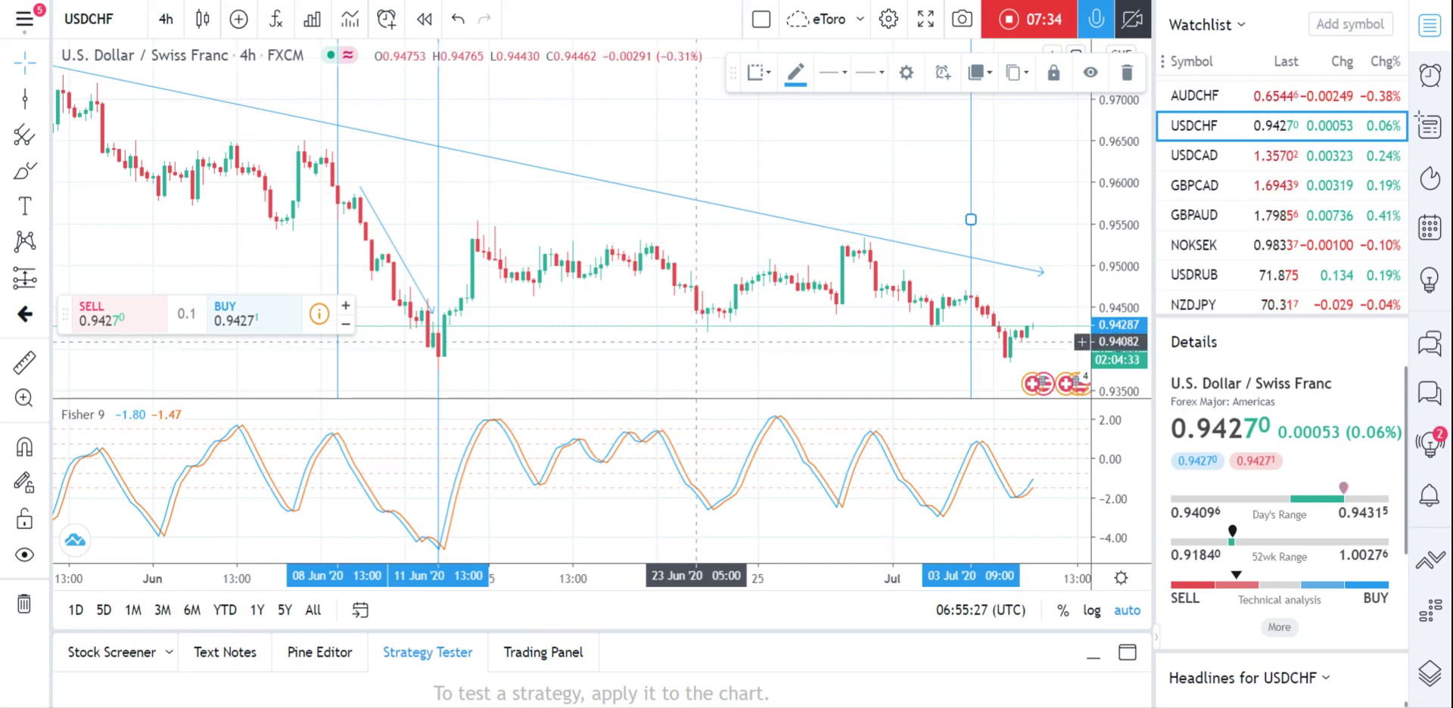
pyautogui.scroll(-5, 831, 358)
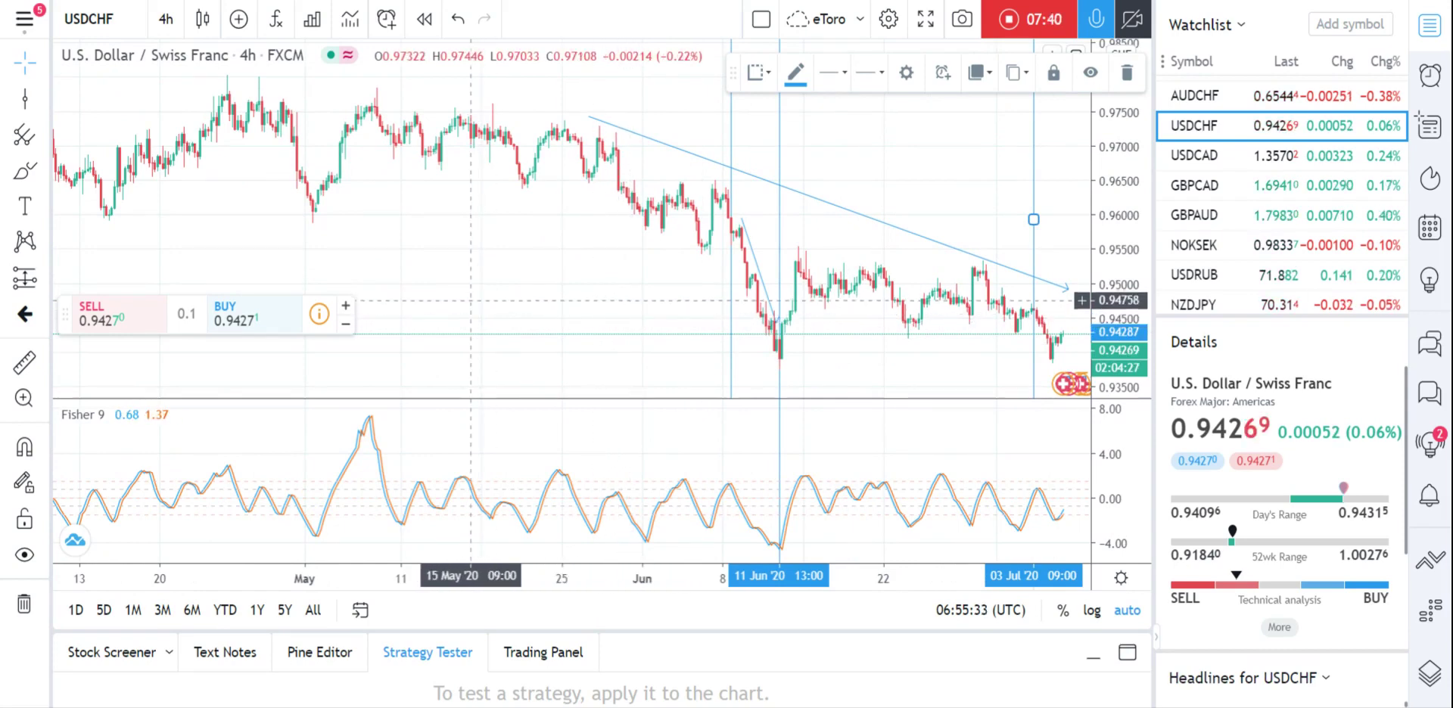
pyautogui.scroll(3, 539, 346)
pyautogui.scroll(3, 540, 345)
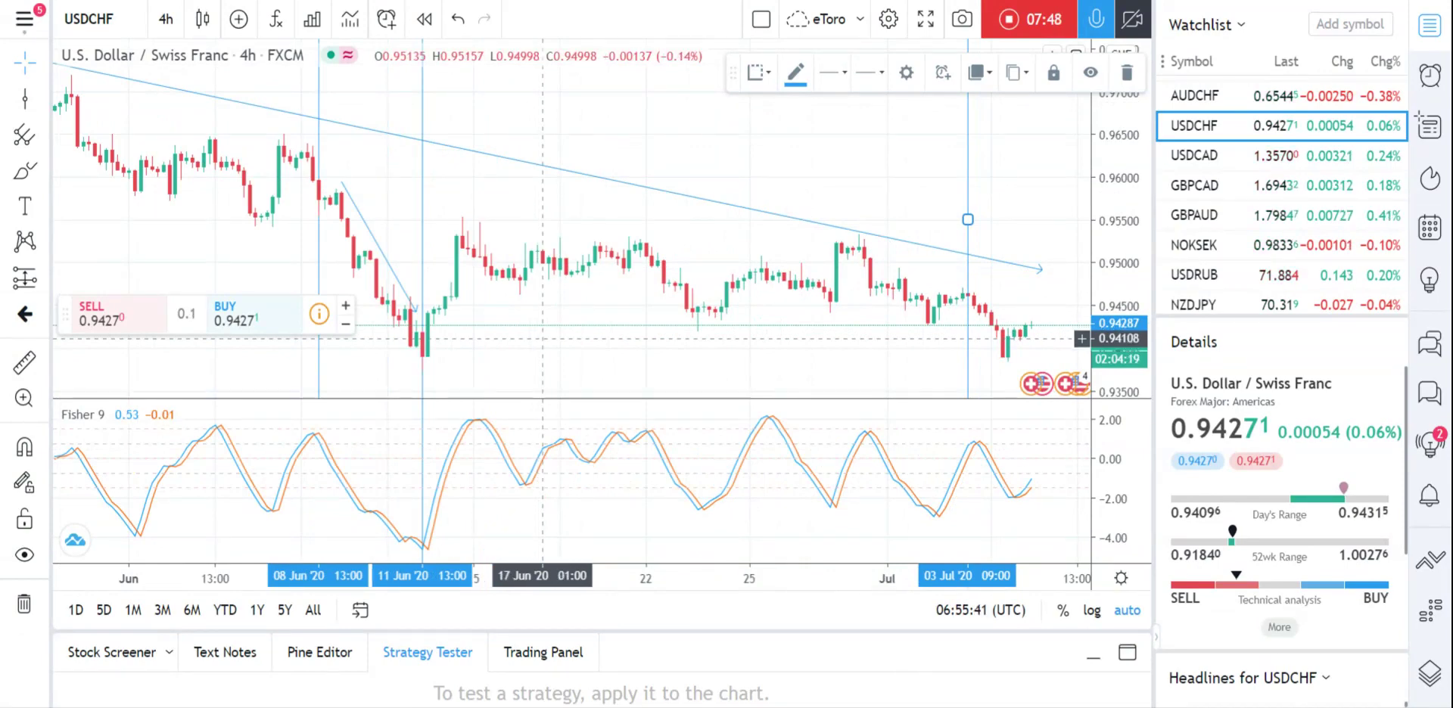
pyautogui.hscroll(-5, 542, 339)
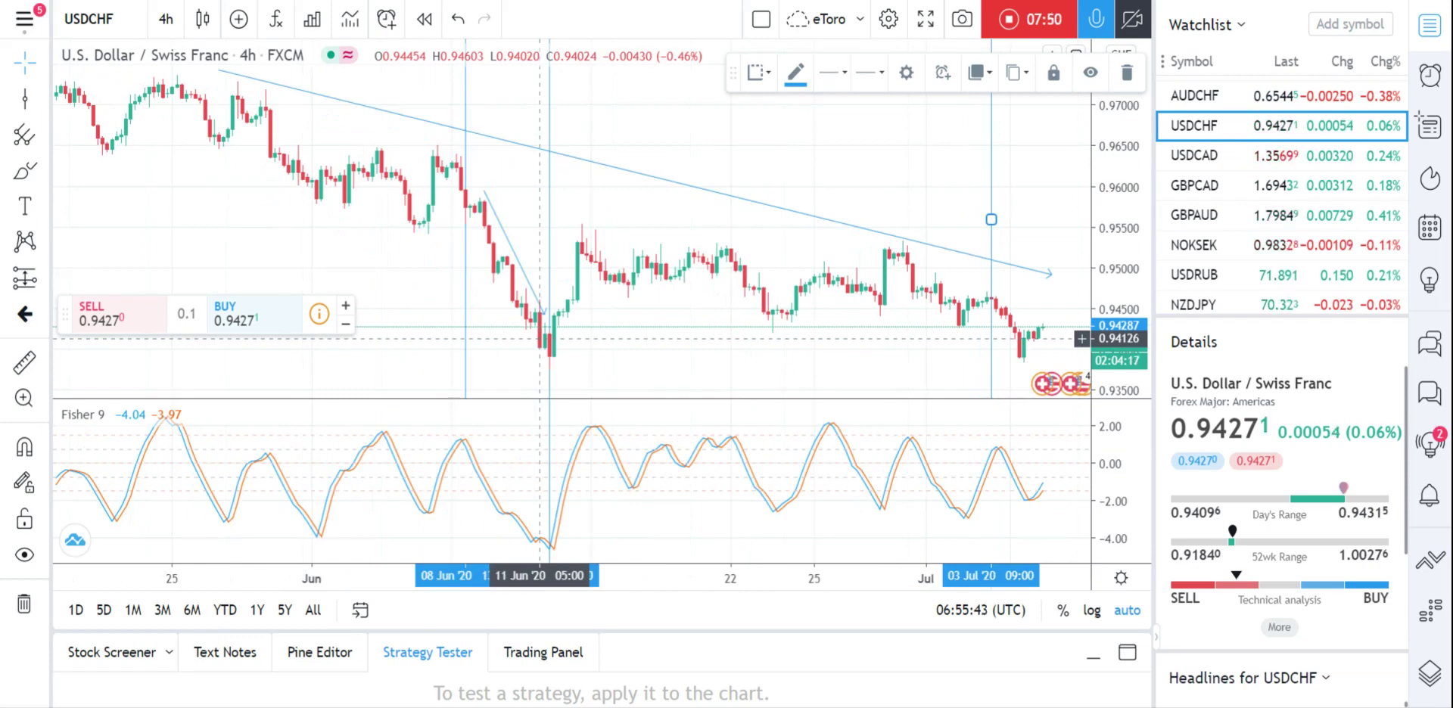
pyautogui.scroll(-2, 540, 339)
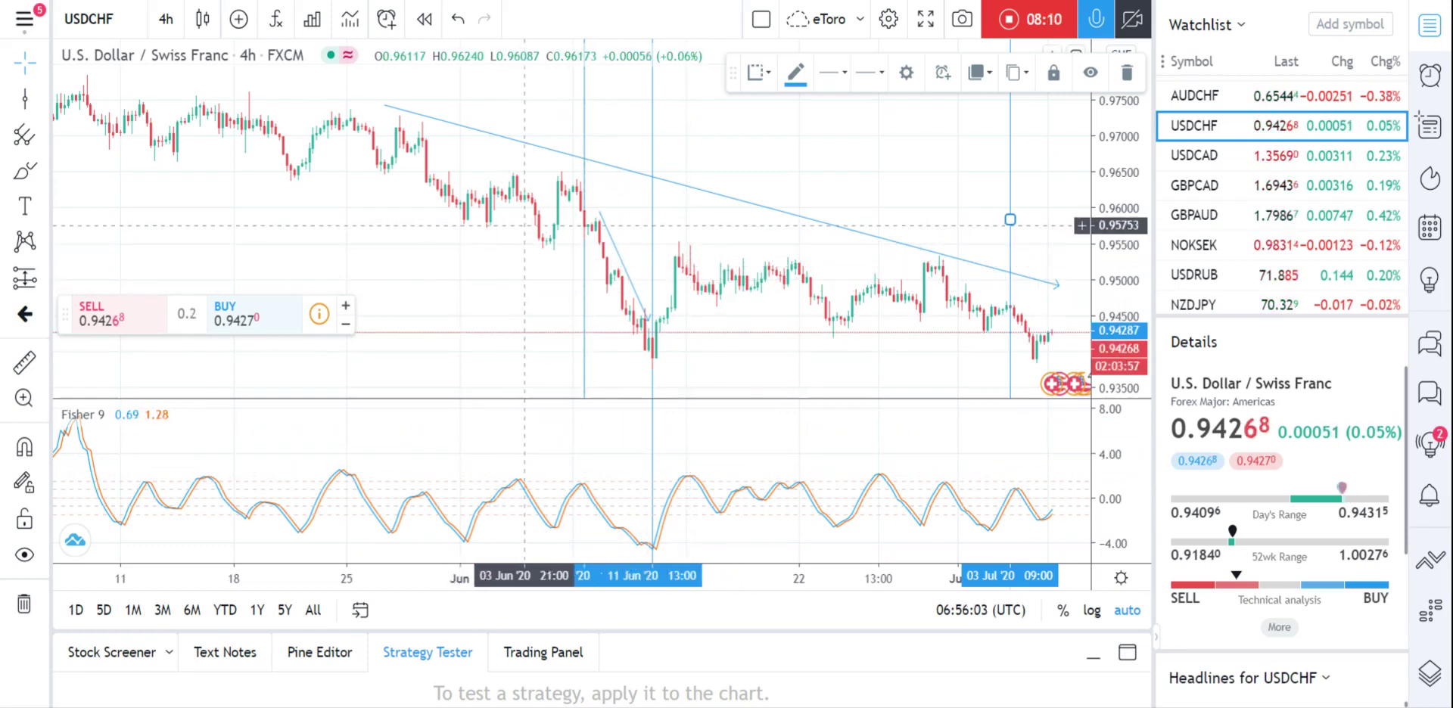
pyautogui.scroll(2, 525, 225)
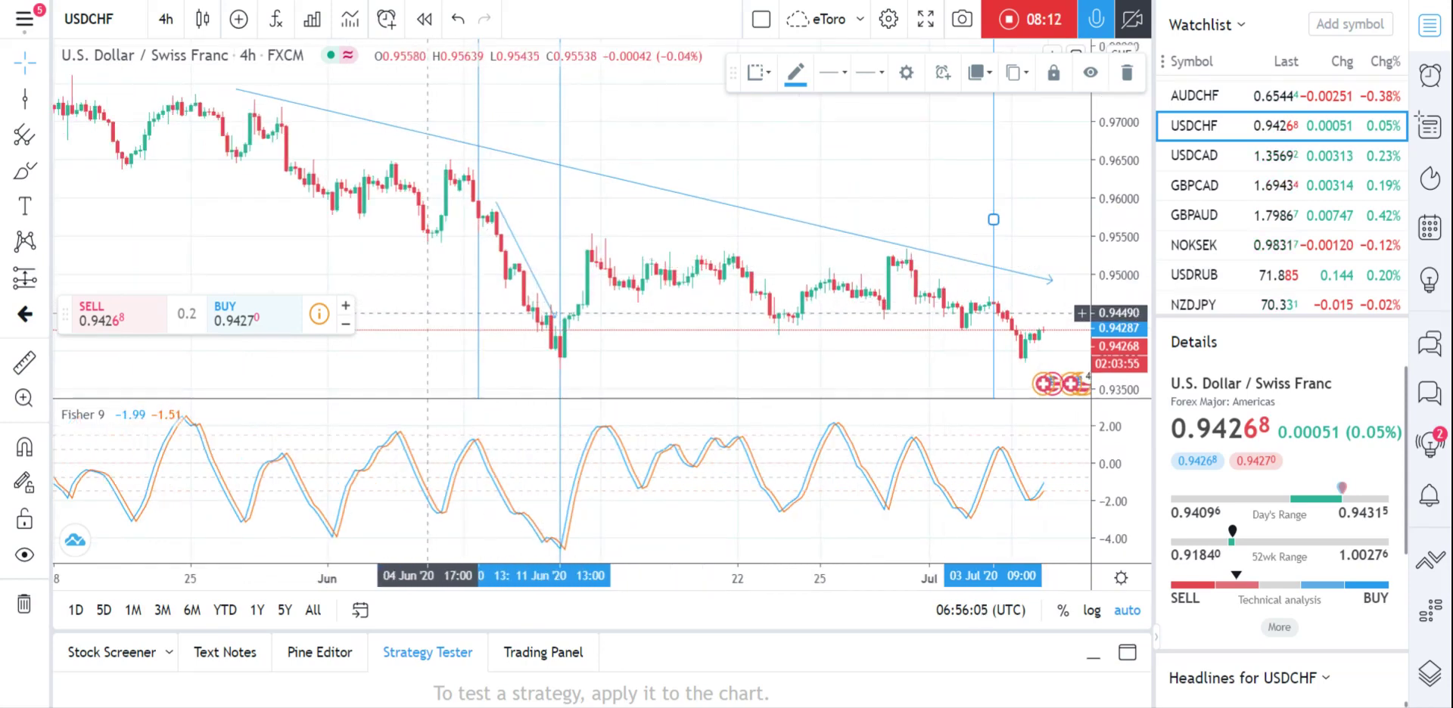